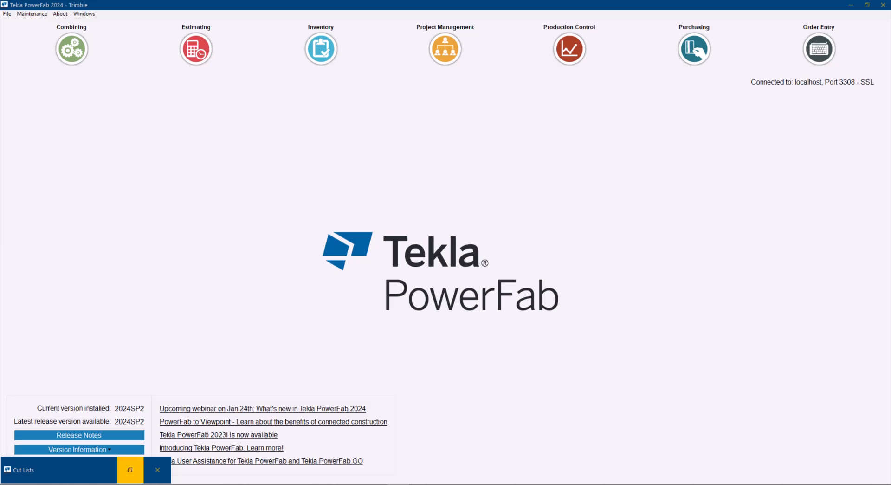
Step: Examine the company-wide cut lists with their status, required dates and assigned machines, and close the window
{"action": "left_click", "coordinate": [130, 470]}
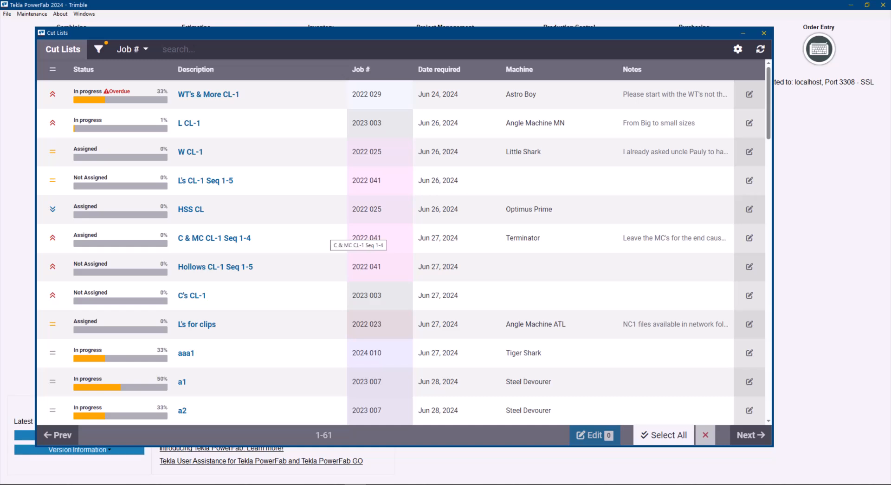
{"action": "scroll", "coordinate": [335, 235], "scroll_direction": "down", "scroll_amount": 2}
{"action": "scroll", "coordinate": [404, 251], "scroll_direction": "down", "scroll_amount": 2}
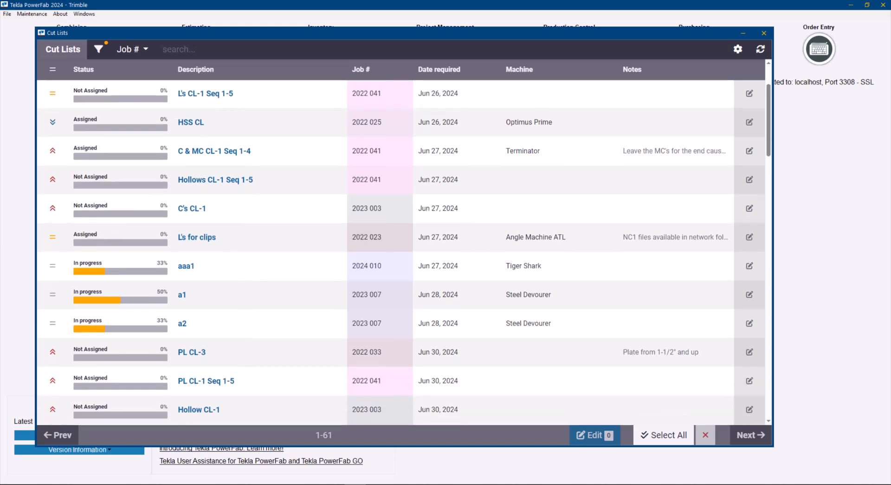
{"action": "scroll", "coordinate": [404, 251], "scroll_direction": "up", "scroll_amount": 4}
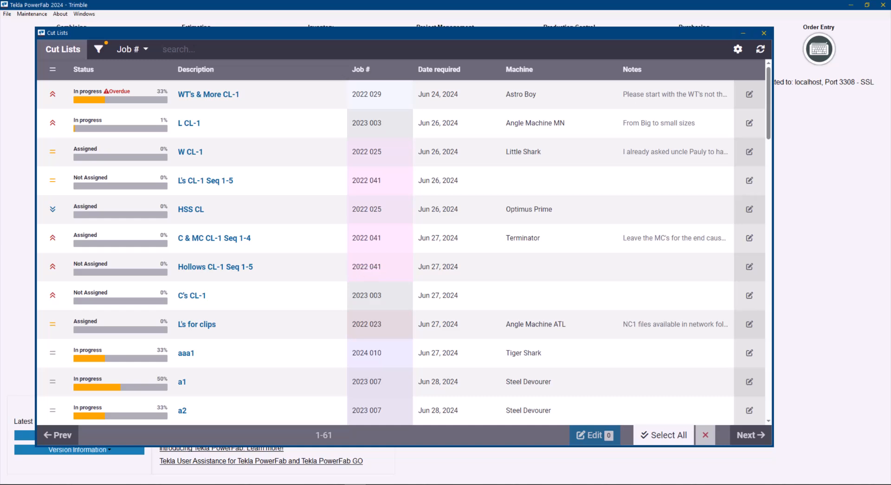
{"action": "left_click", "coordinate": [763, 33]}
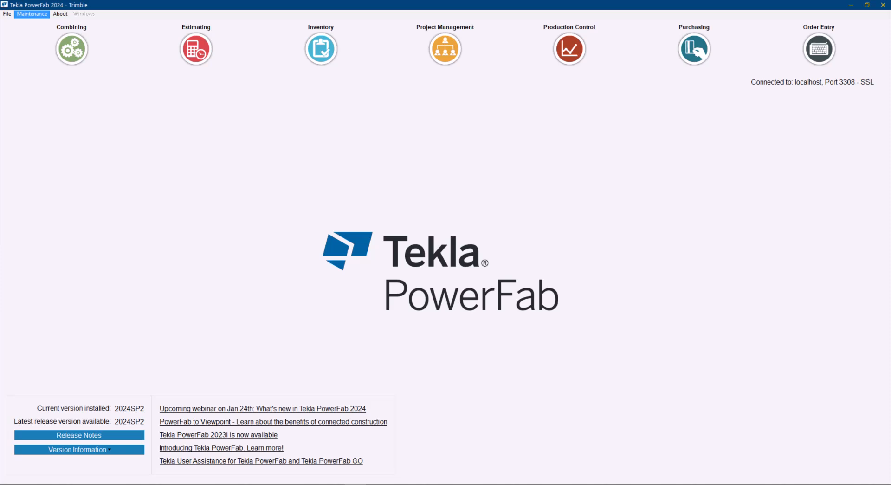
Step: Open the production control Workshop Maintenance and review the workshops, the machines and the Saws machine group
{"action": "left_click", "coordinate": [32, 13]}
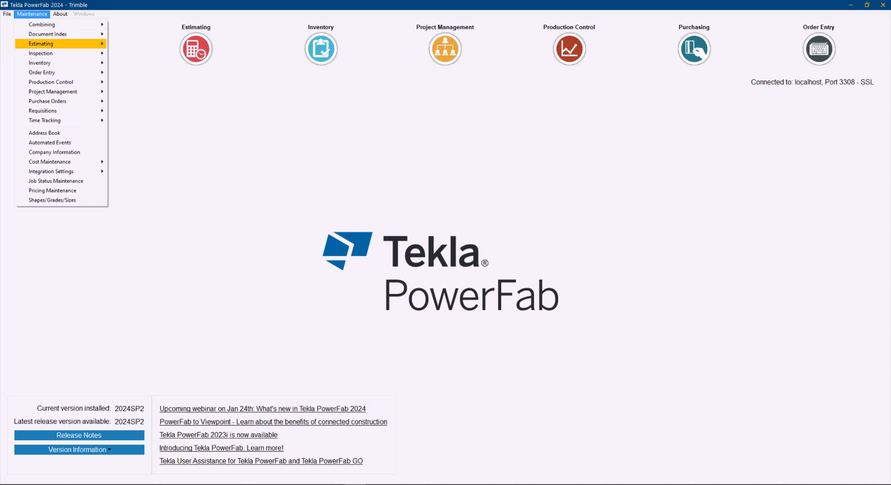
{"action": "mouse_move", "coordinate": [60, 82]}
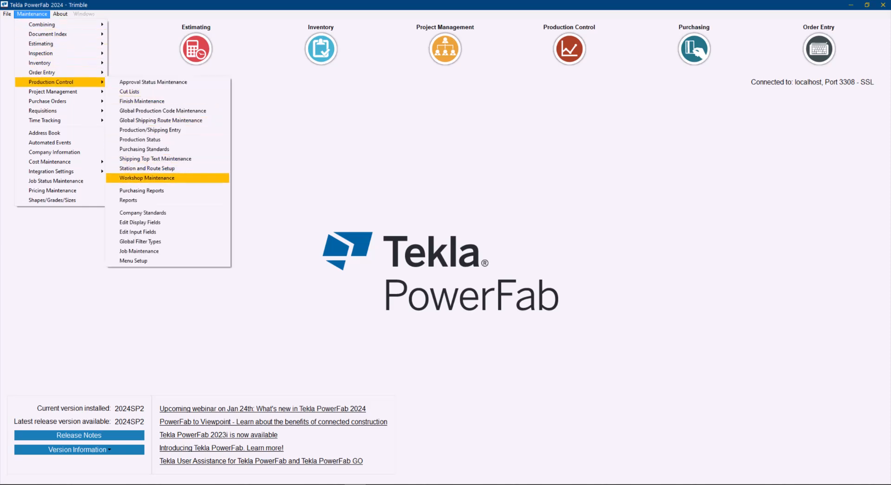
{"action": "left_click", "coordinate": [146, 177]}
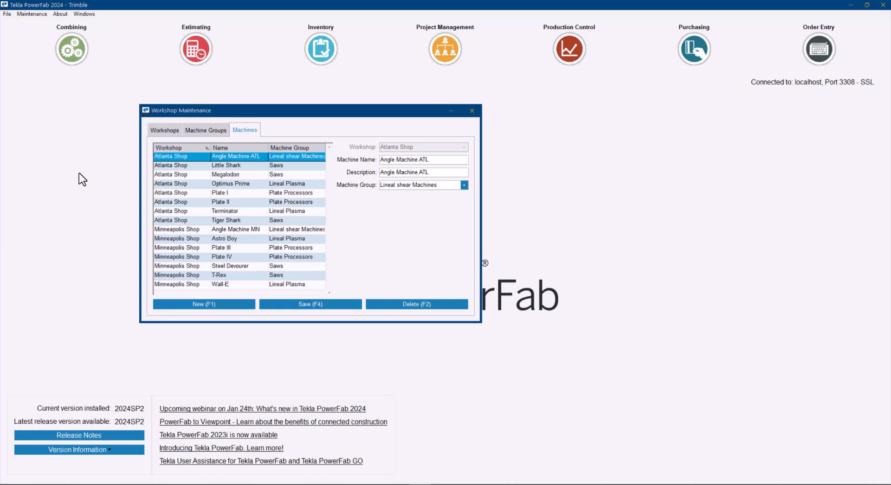
{"action": "left_click", "coordinate": [166, 130]}
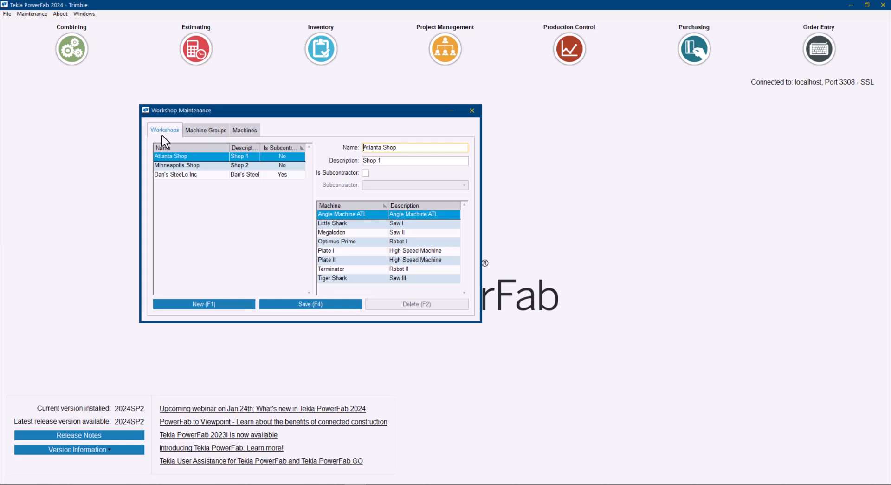
{"action": "left_click", "coordinate": [249, 133]}
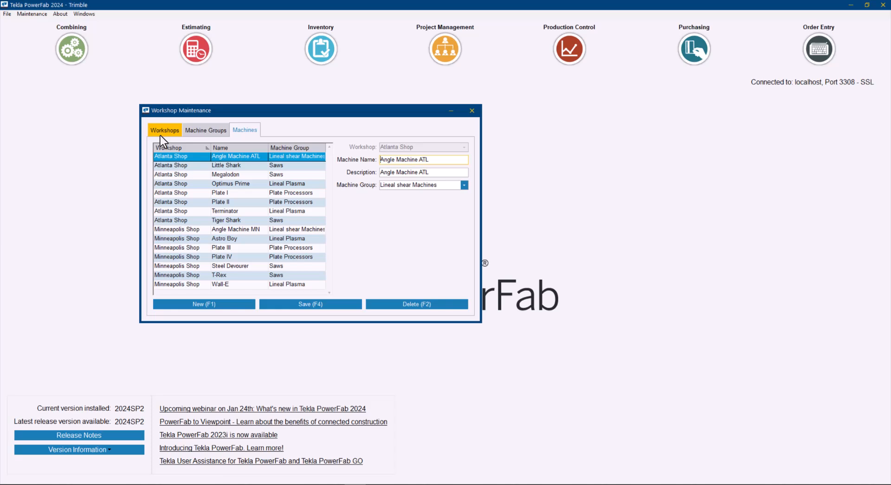
{"action": "left_click", "coordinate": [204, 130]}
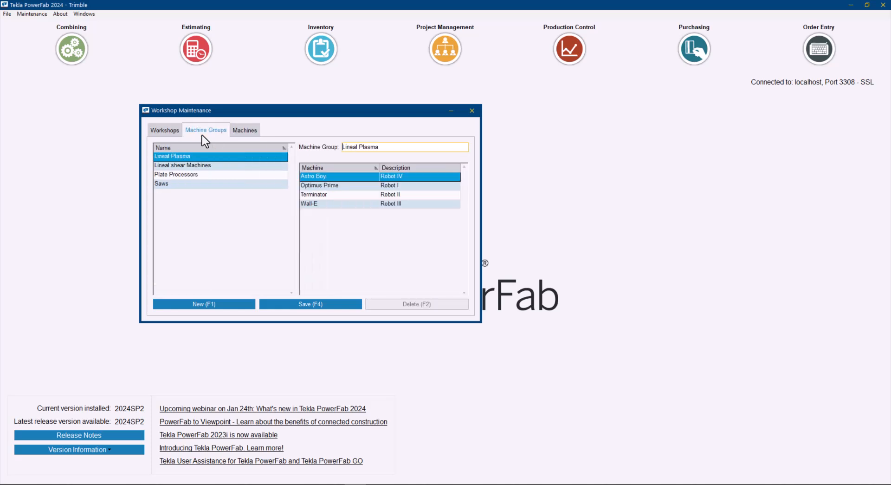
{"action": "left_click", "coordinate": [185, 185]}
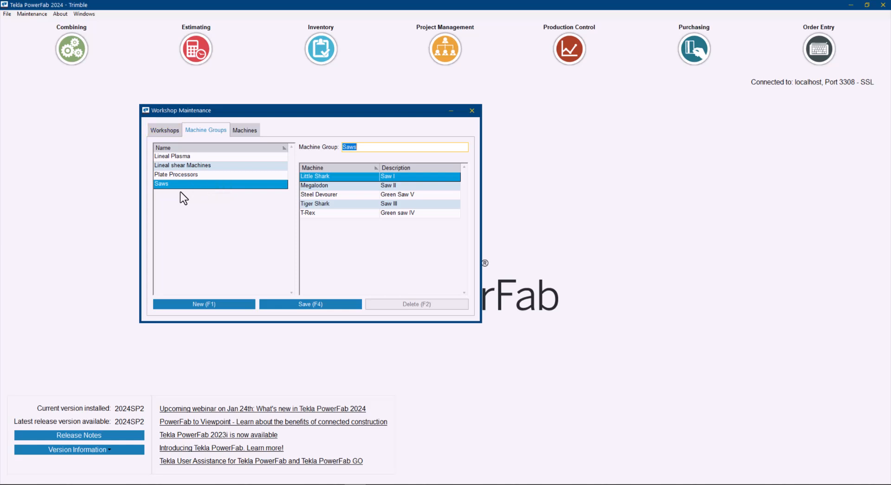
Step: Compare the workshop settings of Minneapolis Shop and the subcontractor Dan's SteeLo Inc, and return to the machine groups
{"action": "left_click", "coordinate": [171, 134]}
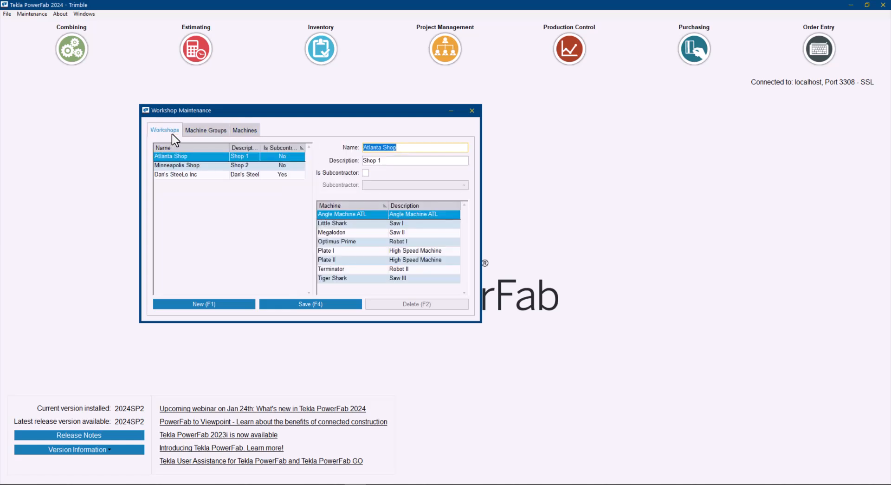
{"action": "left_click", "coordinate": [175, 165]}
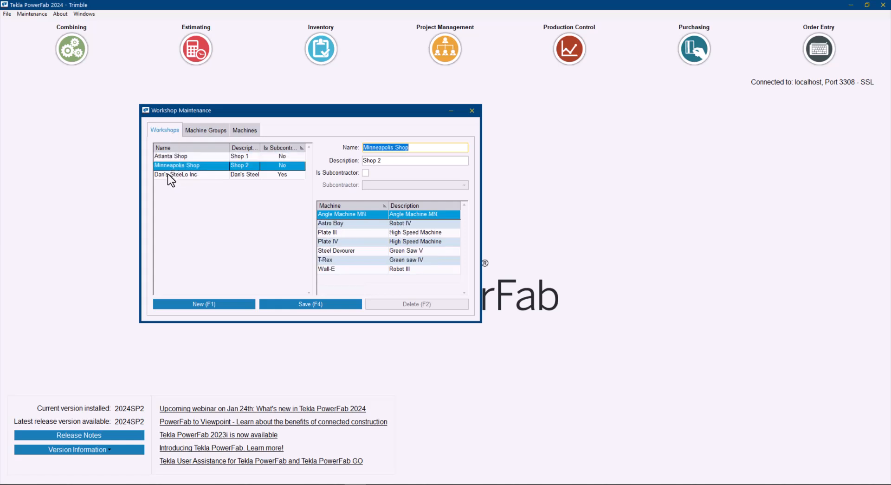
{"action": "left_click", "coordinate": [168, 174]}
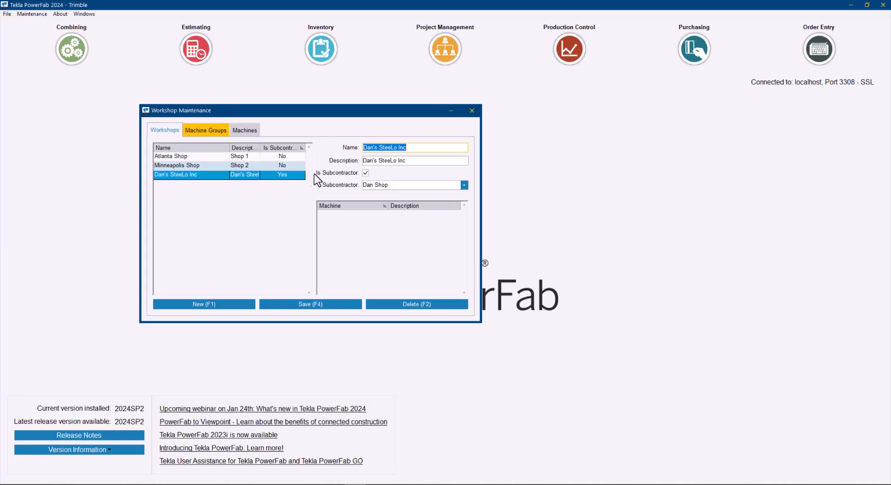
{"action": "left_click", "coordinate": [171, 157]}
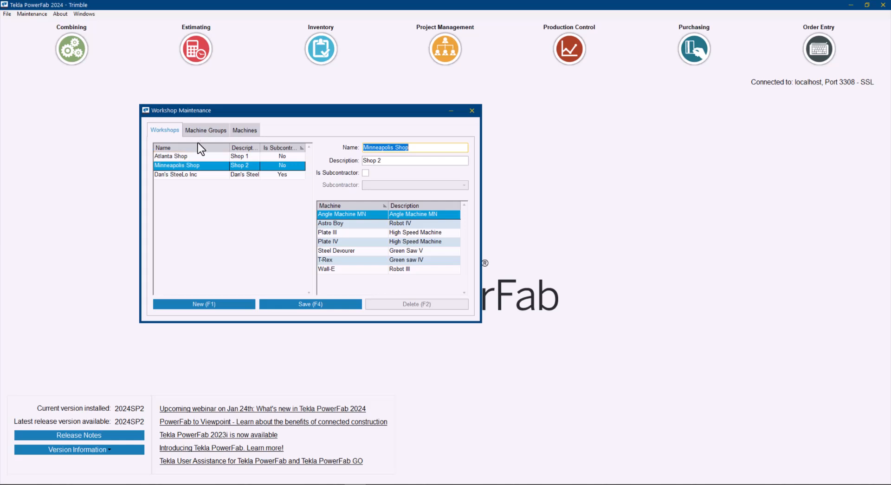
{"action": "left_click", "coordinate": [207, 134]}
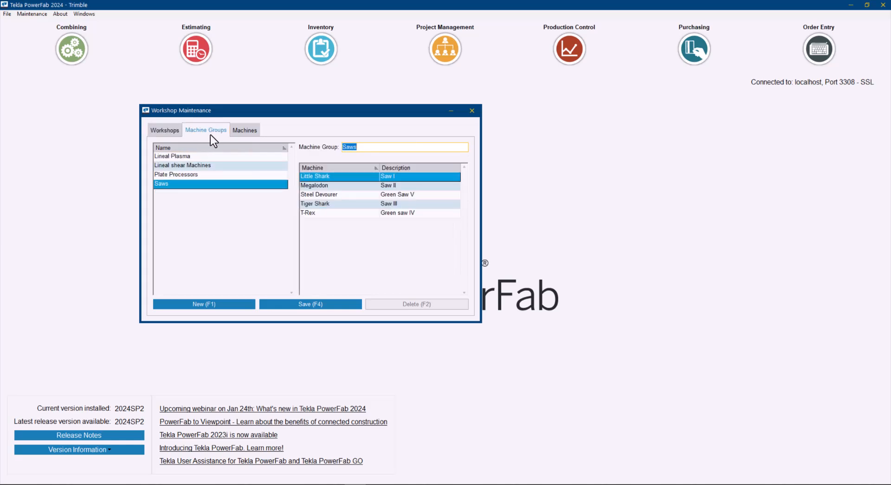
Step: Examine the blank new-machine entry for Minneapolis Shop and its machine group choices, and close Workshop Maintenance without adding anything
{"action": "left_click", "coordinate": [241, 135]}
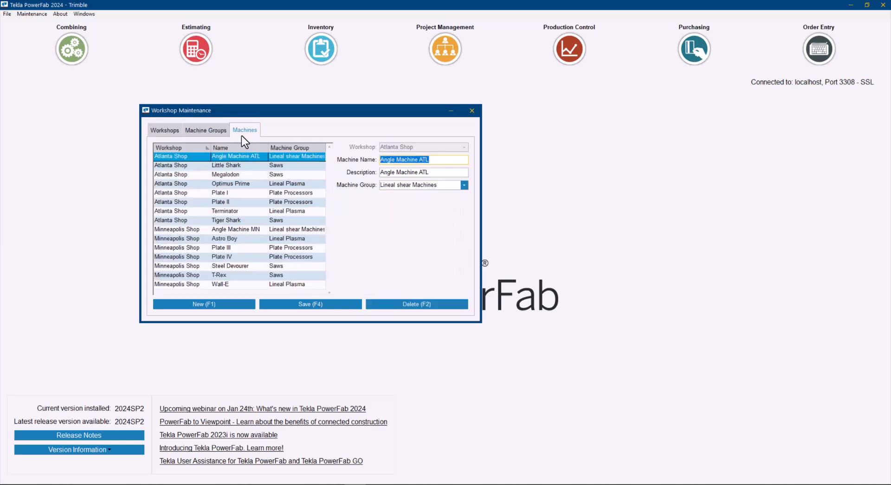
{"action": "left_click", "coordinate": [230, 304]}
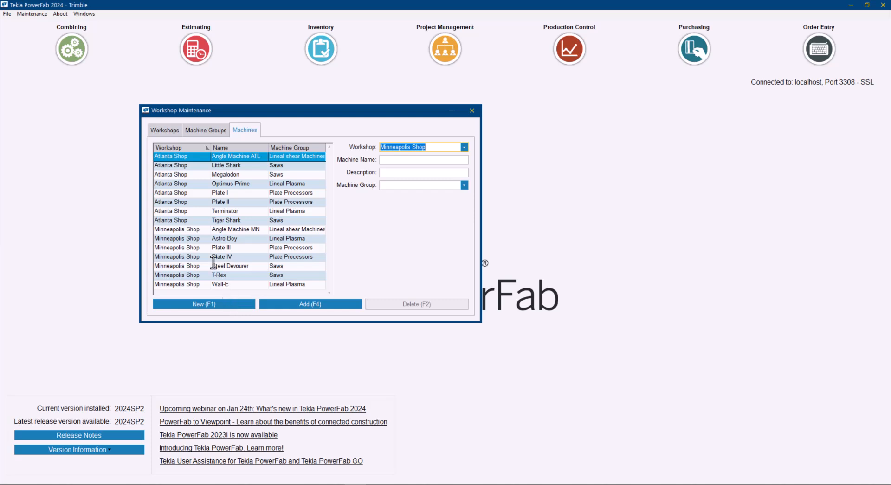
{"action": "left_click", "coordinate": [162, 131]}
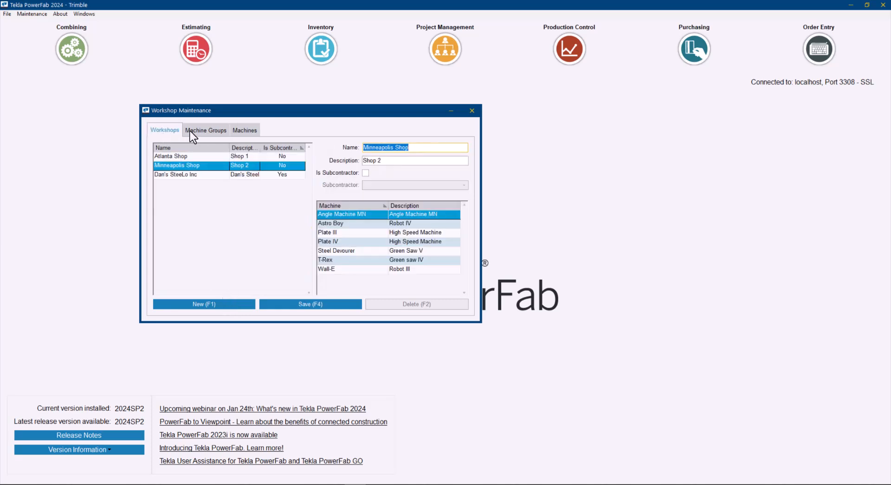
{"action": "left_click", "coordinate": [250, 126]}
{"action": "left_click", "coordinate": [210, 305]}
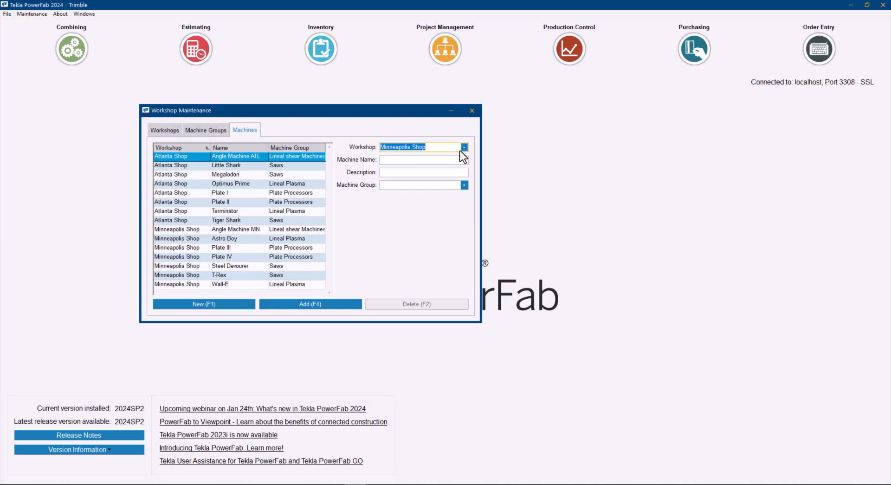
{"action": "left_click", "coordinate": [395, 160]}
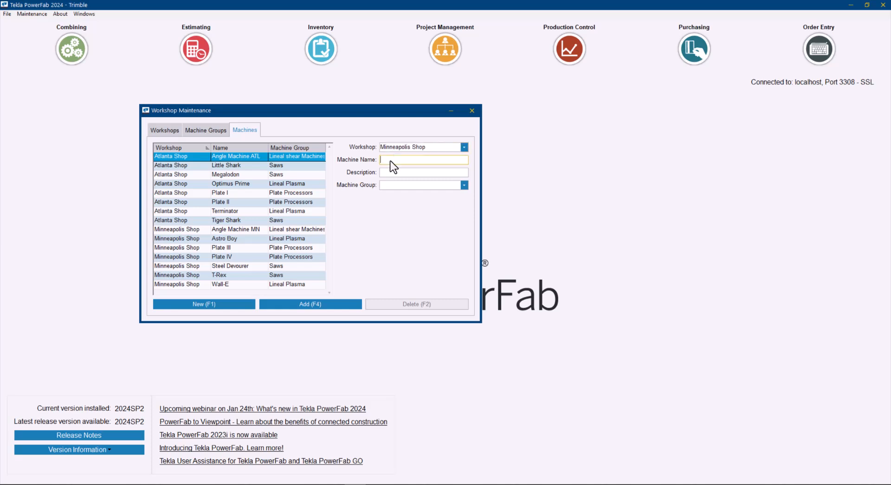
{"action": "left_click", "coordinate": [465, 185]}
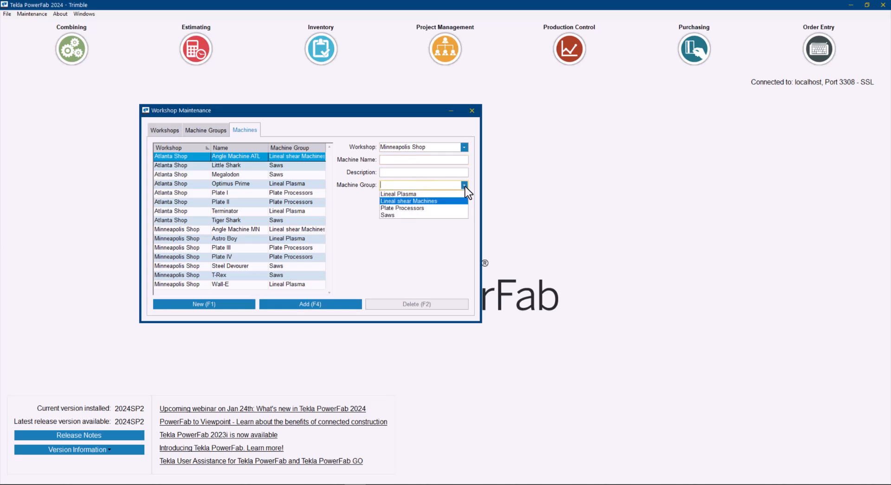
{"action": "left_click", "coordinate": [465, 185]}
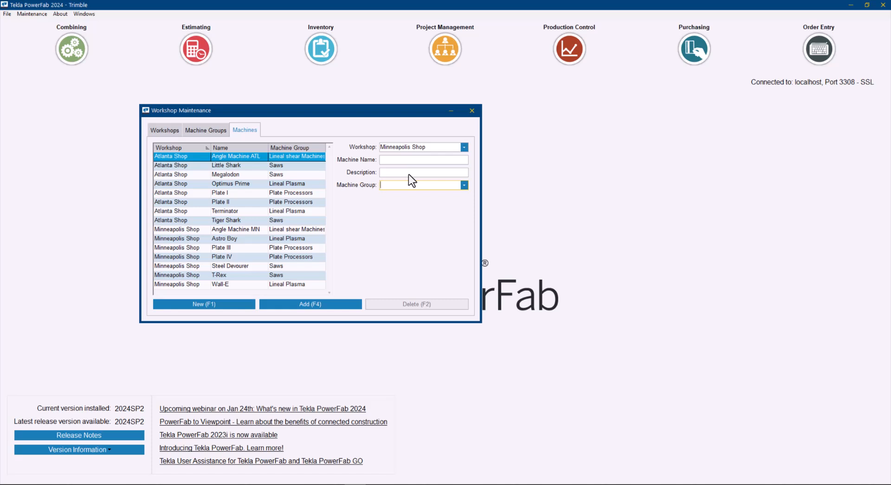
{"action": "left_click", "coordinate": [471, 112]}
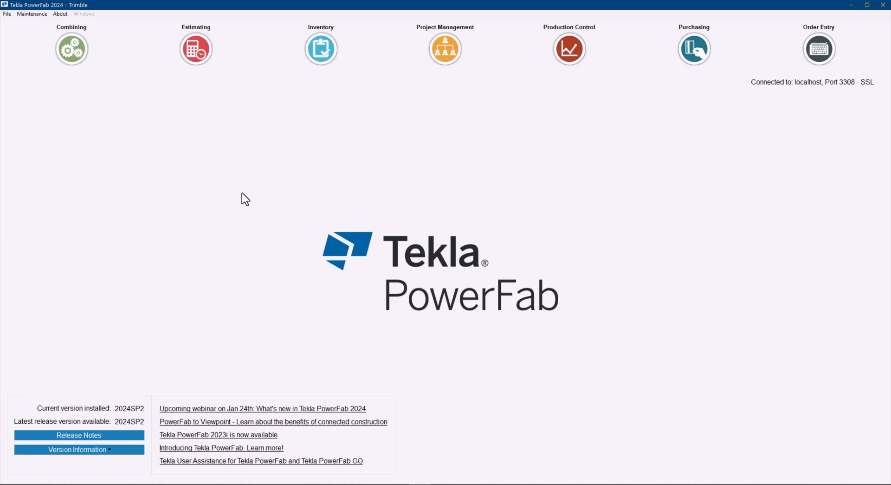
Step: Open production control job 2024 019, UGA Football Training Offices, and bring up its cut lists for review
{"action": "left_click", "coordinate": [575, 49]}
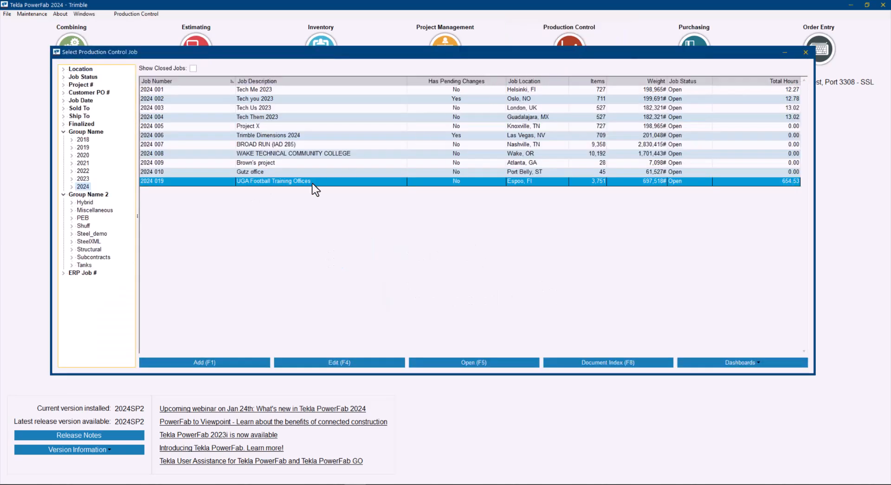
{"action": "double_click", "coordinate": [313, 181]}
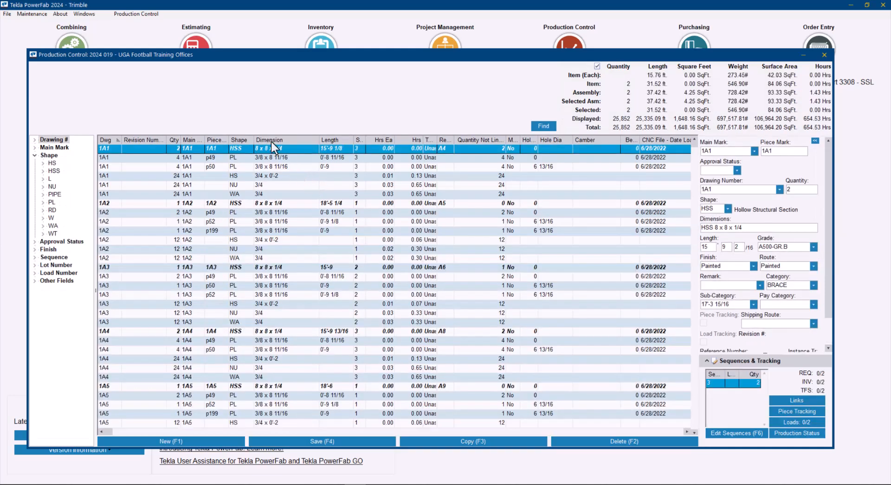
{"action": "left_click", "coordinate": [149, 15]}
{"action": "mouse_move", "coordinate": [218, 85]}
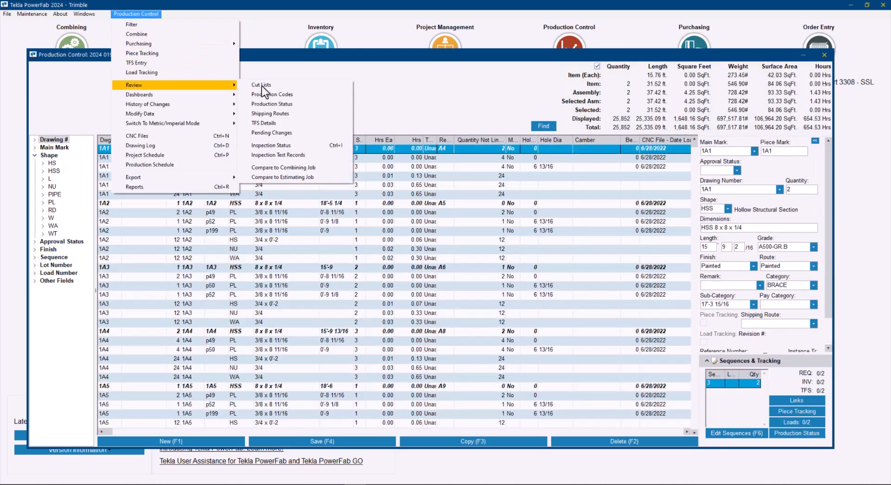
{"action": "left_click", "coordinate": [264, 88]}
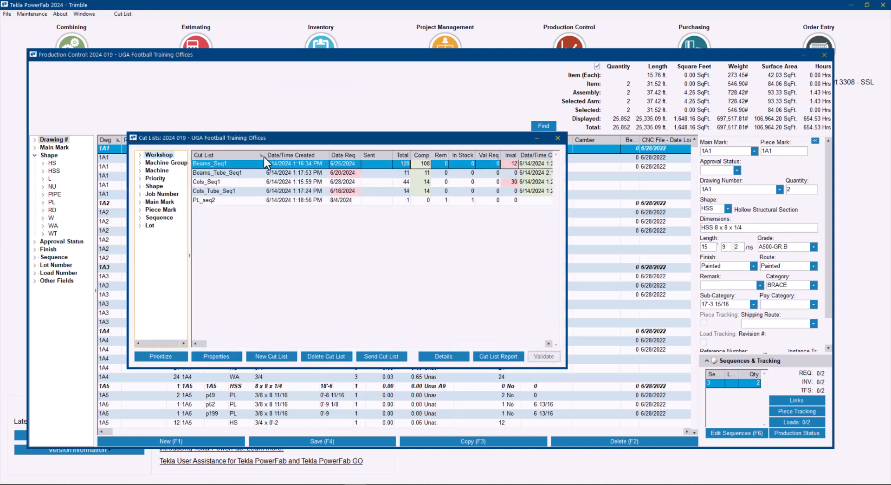
Step: Start a new cut list for the job and filter it to include only the W shape
{"action": "left_click", "coordinate": [263, 360]}
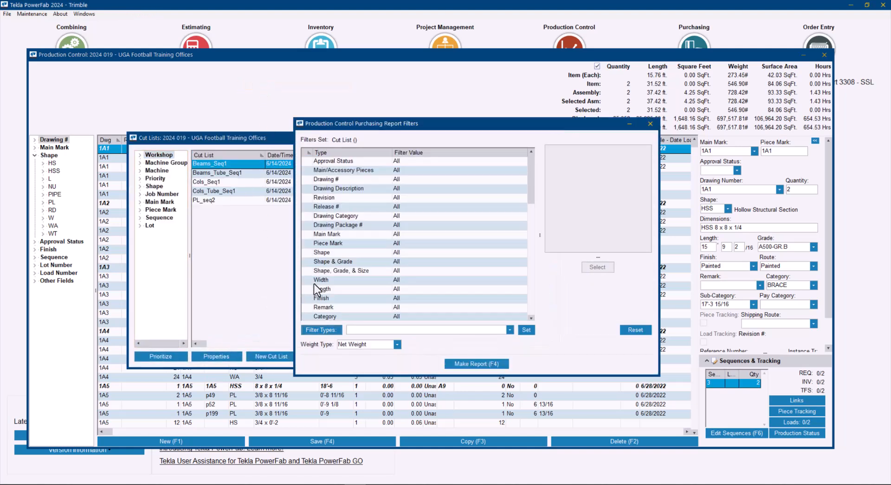
{"action": "double_click", "coordinate": [333, 255]}
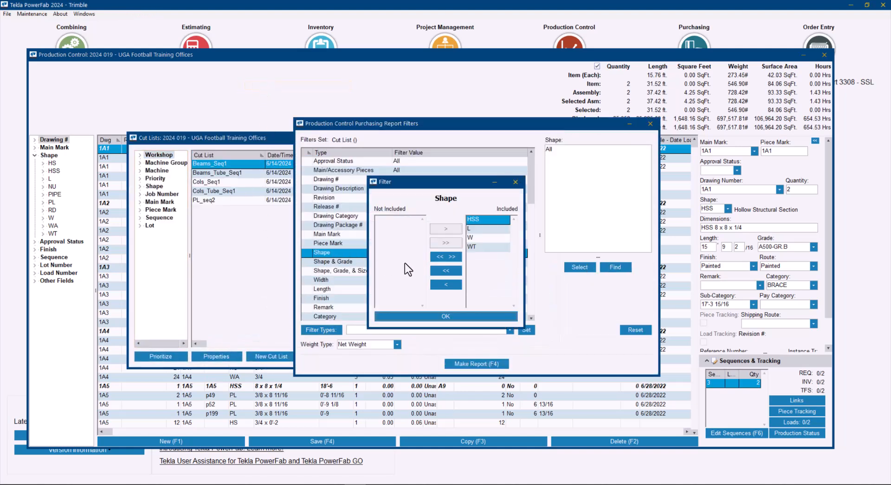
{"action": "left_click", "coordinate": [446, 270]}
{"action": "double_click", "coordinate": [393, 238]}
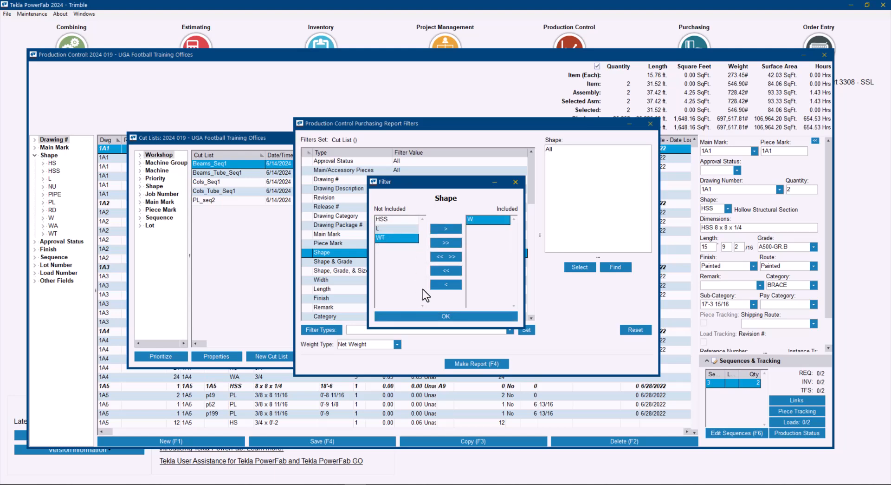
{"action": "left_click", "coordinate": [439, 316]}
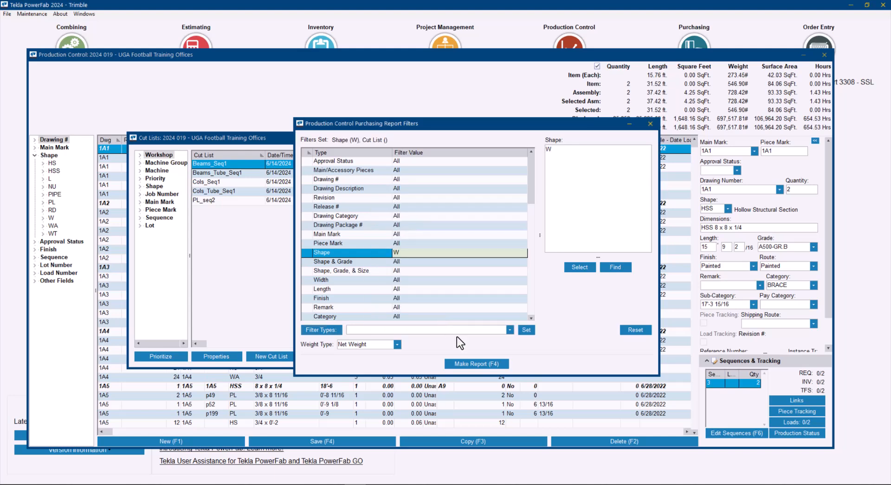
Step: Make the W-shape report, start saving it as a cut list, and check the required-date calendar and workshop choices
{"action": "left_click", "coordinate": [483, 366]}
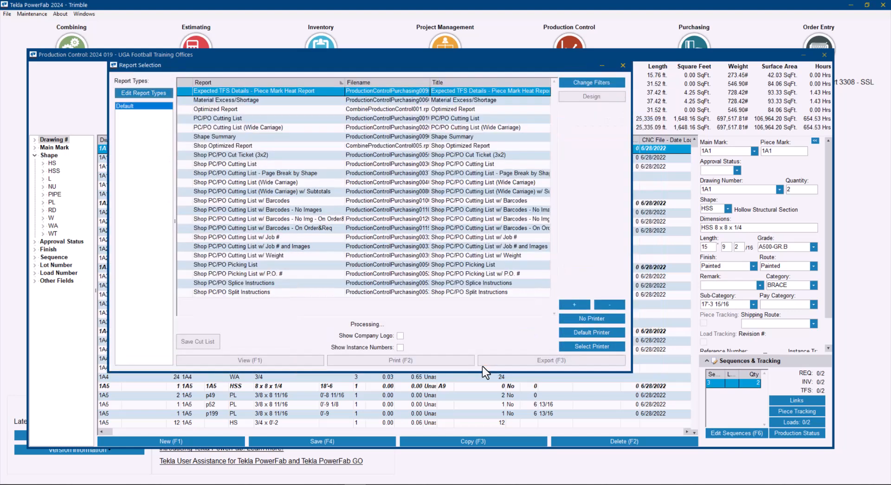
{"action": "left_click", "coordinate": [208, 342]}
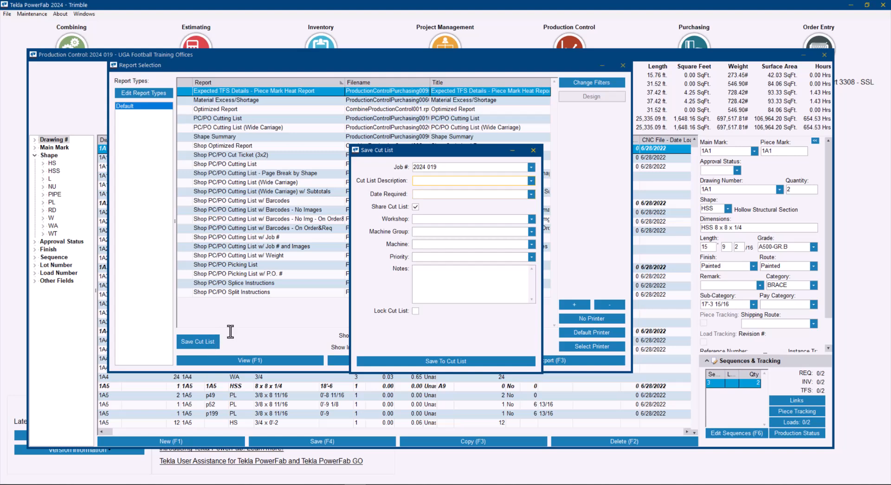
{"action": "left_click", "coordinate": [531, 194]}
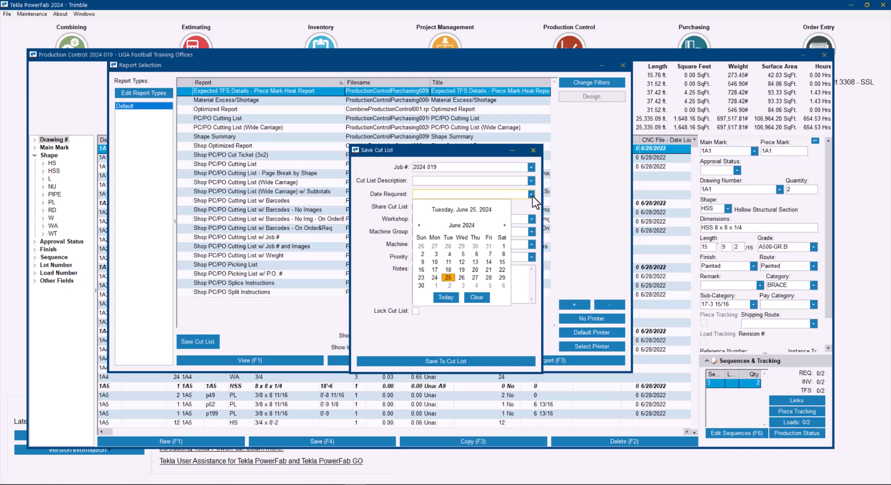
{"action": "left_click", "coordinate": [532, 195]}
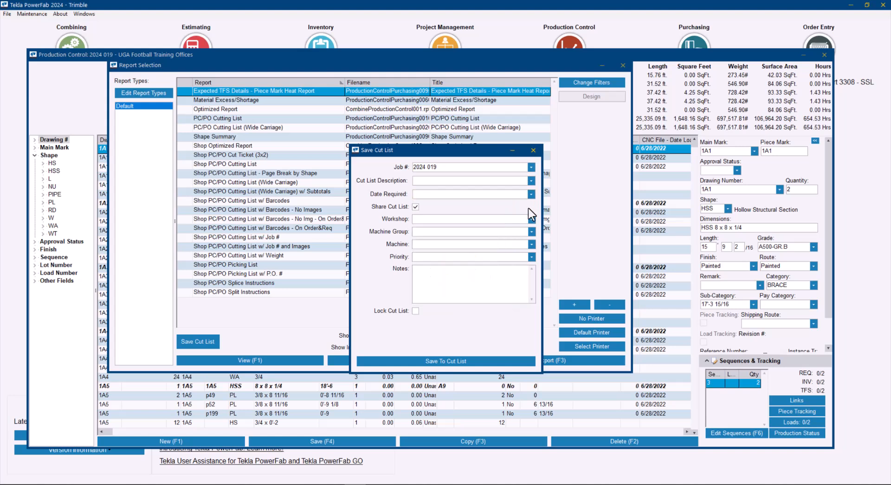
{"action": "left_click", "coordinate": [531, 219]}
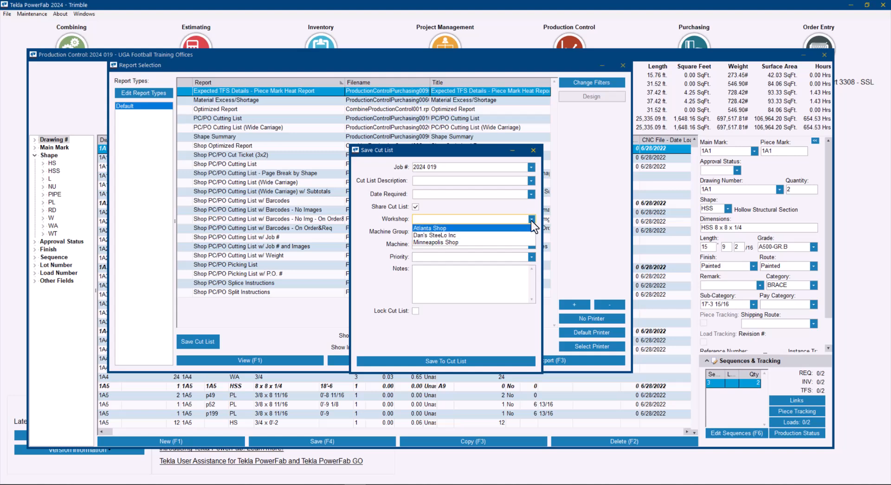
{"action": "left_click", "coordinate": [531, 220]}
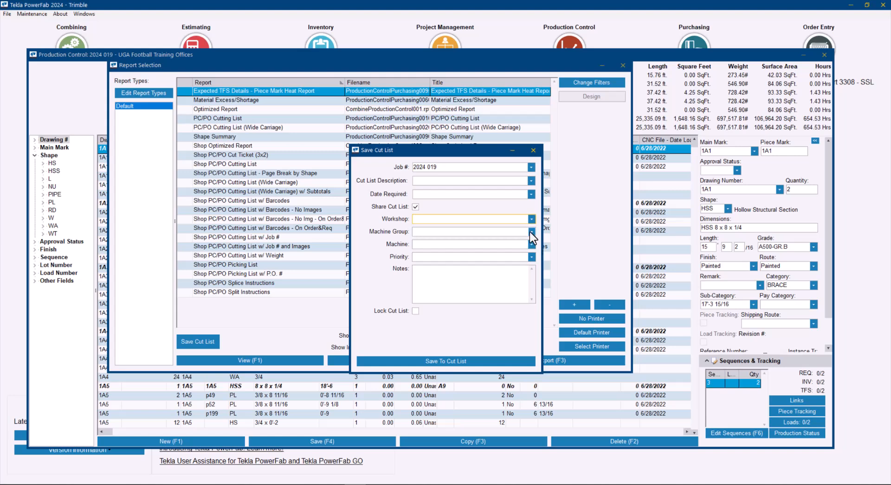
Step: Describe the cut list as W_Seq.2 and set its required date to 7/5/2024
{"action": "left_click", "coordinate": [510, 181]}
{"action": "type", "text": "W_Seq.2"}
{"action": "left_click", "coordinate": [531, 194]}
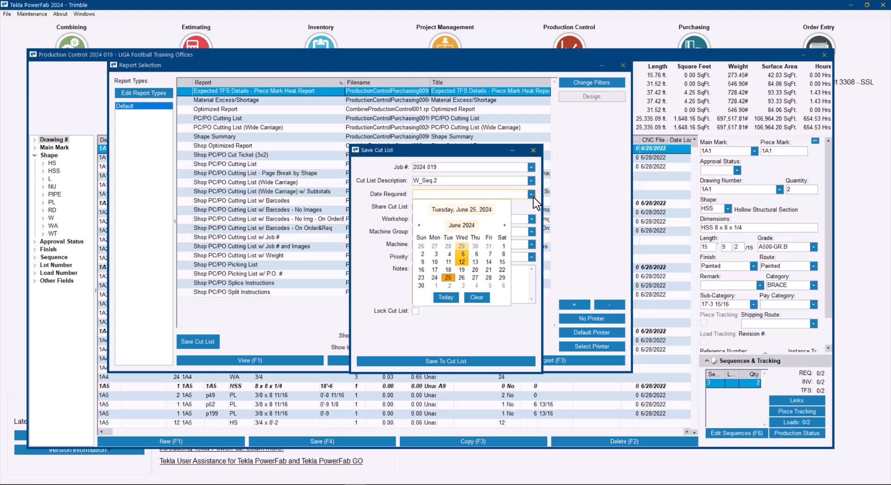
{"action": "left_click", "coordinate": [489, 285]}
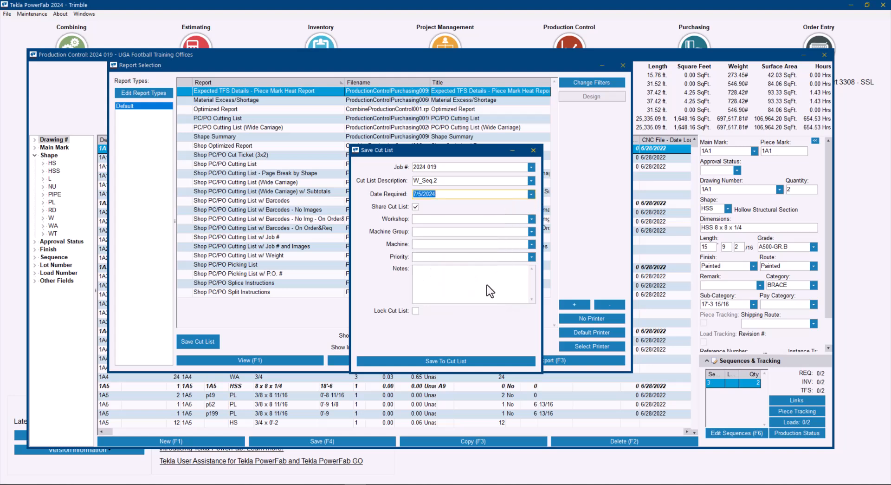
Step: Assign the cut list to Atlanta Shop and the Saws machine group, with Medium priority
{"action": "left_click", "coordinate": [531, 219]}
{"action": "left_click", "coordinate": [508, 231]}
{"action": "left_click", "coordinate": [532, 231]}
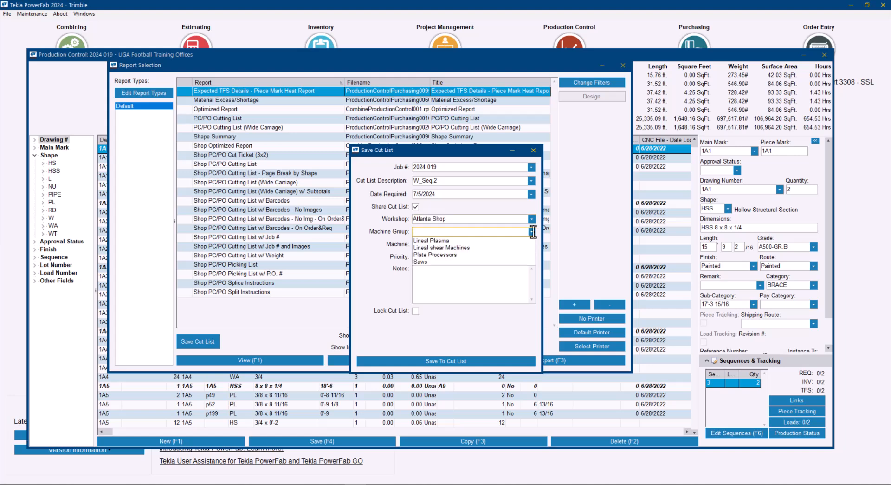
{"action": "left_click", "coordinate": [432, 261]}
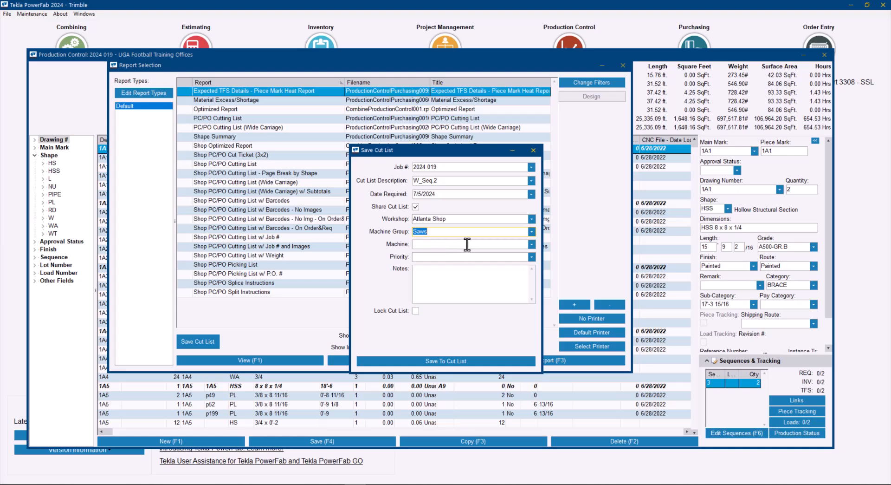
{"action": "left_click", "coordinate": [531, 256]}
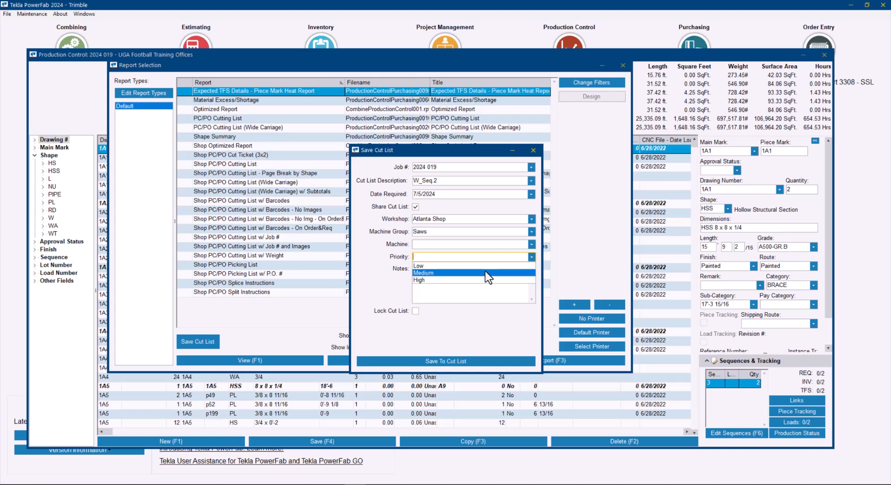
{"action": "left_click", "coordinate": [486, 272]}
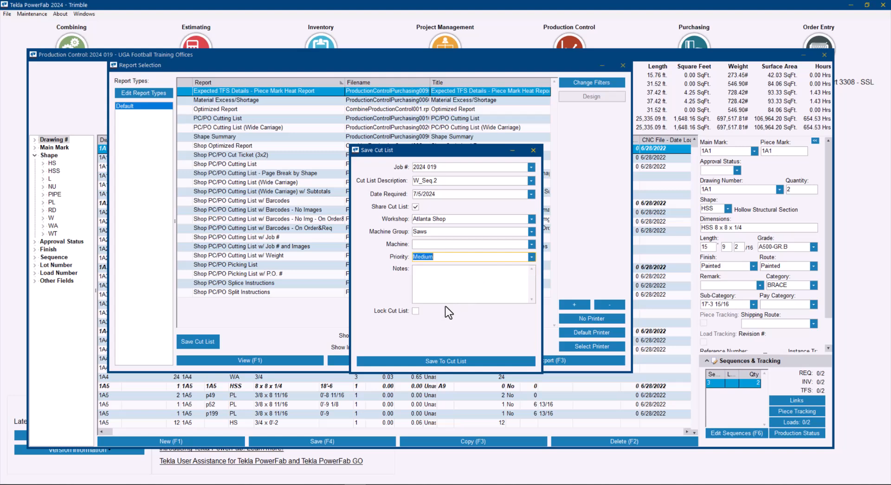
Step: Add the note "Please start by procesing smaller beam sizes first", save the cut list, and return to the job's cut lists
{"action": "left_click", "coordinate": [439, 280]}
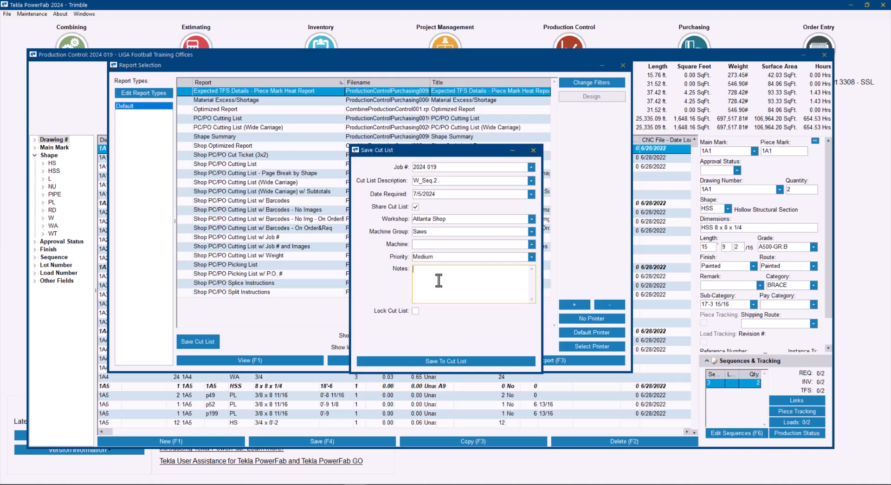
{"action": "type", "text": "Please start by procesing smaller beam sizes first"}
{"action": "left_click", "coordinate": [444, 361]}
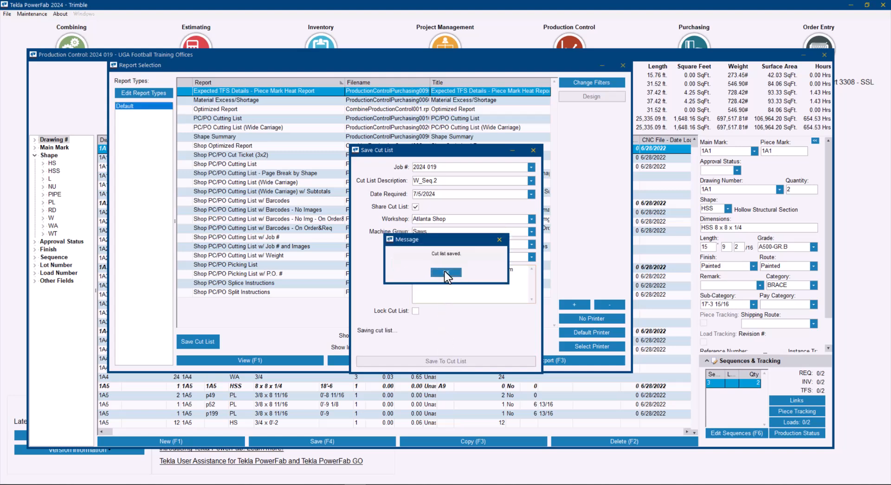
{"action": "left_click", "coordinate": [445, 273]}
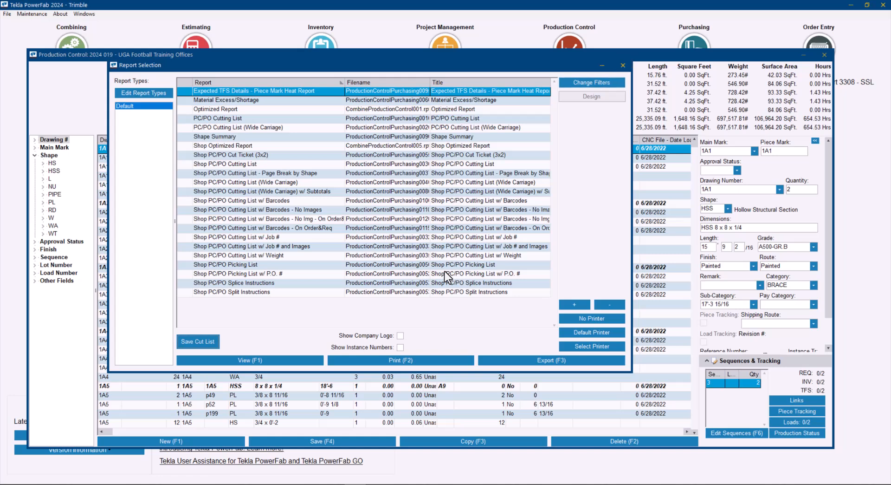
{"action": "left_click", "coordinate": [620, 69]}
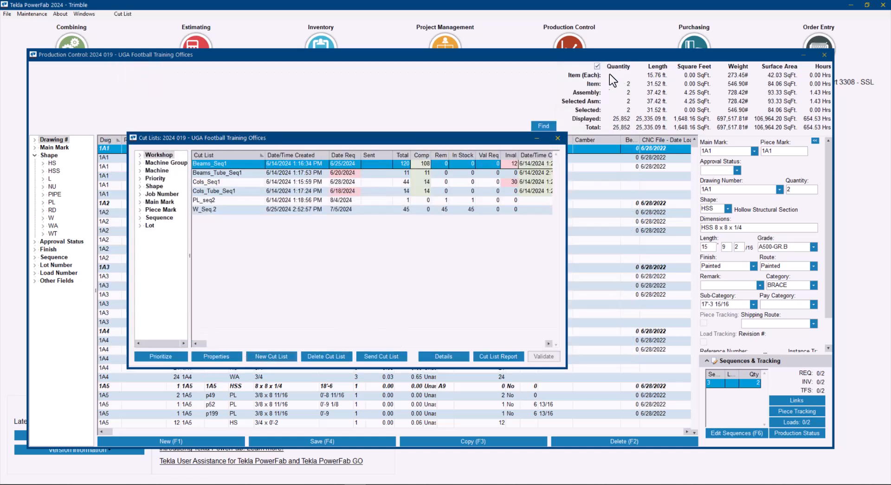
Step: Open the prioritization view from the W_Seq.2 cut list, look over the cut lists of all jobs, and close it
{"action": "left_click", "coordinate": [242, 210]}
{"action": "left_click", "coordinate": [161, 357]}
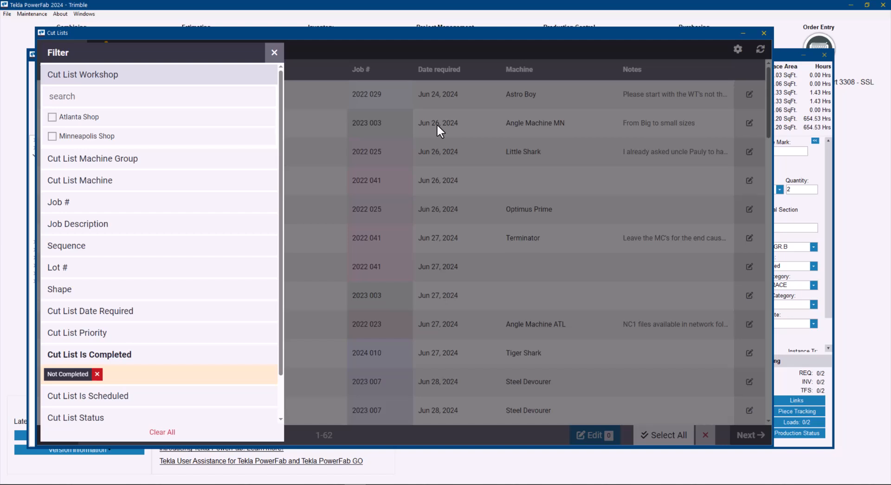
{"action": "left_click", "coordinate": [275, 54]}
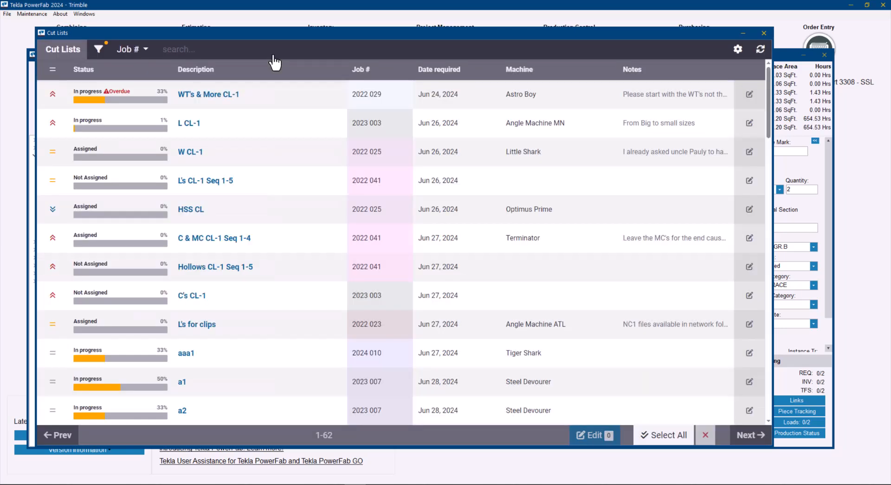
{"action": "left_click", "coordinate": [764, 33]}
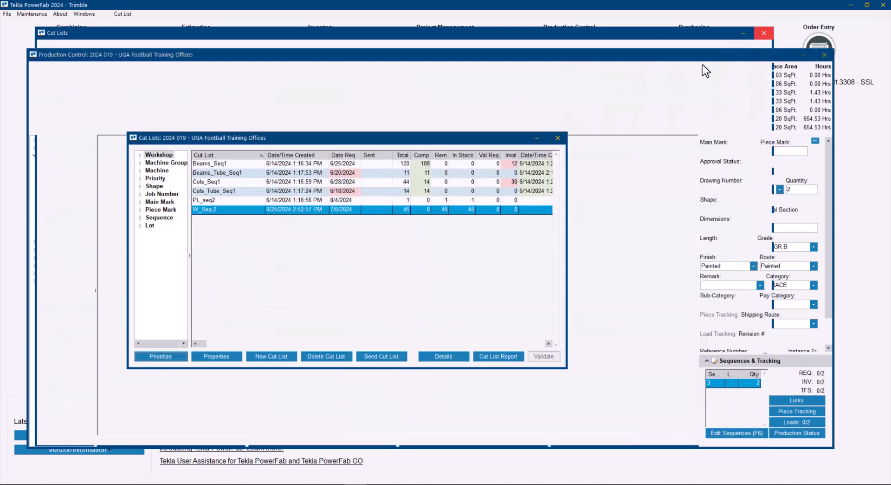
Step: Close job 2024 019 and open the Cut List Management dashboard from the production control job selection
{"action": "left_click", "coordinate": [556, 136]}
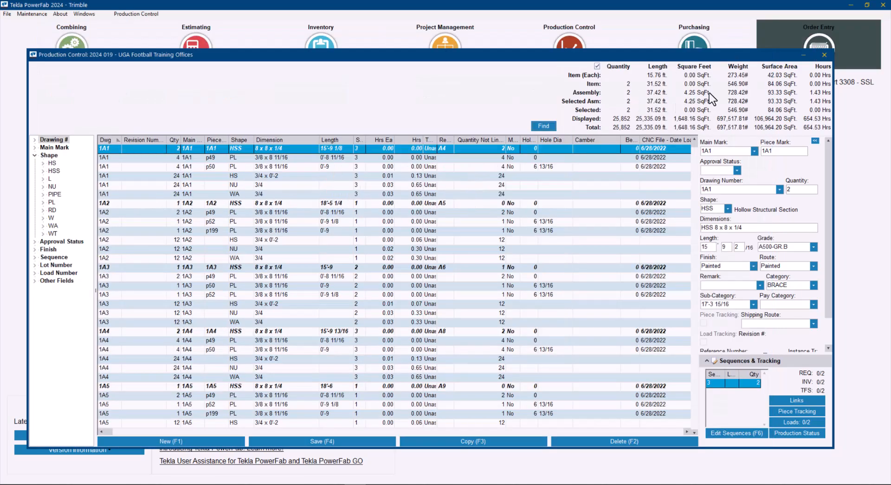
{"action": "left_click", "coordinate": [823, 57]}
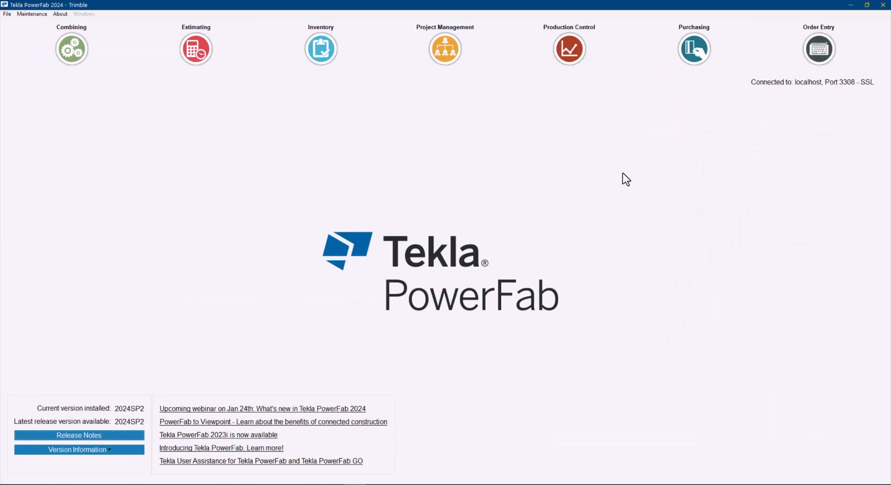
{"action": "left_click", "coordinate": [583, 51]}
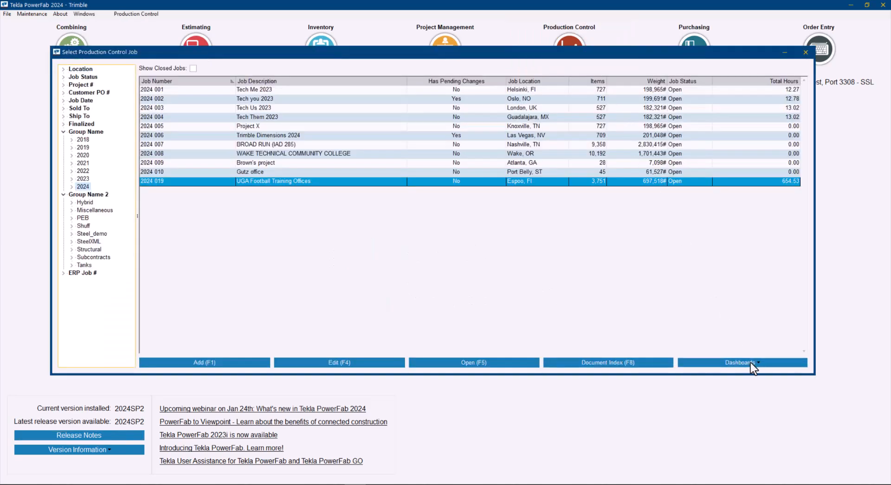
{"action": "left_click", "coordinate": [751, 362]}
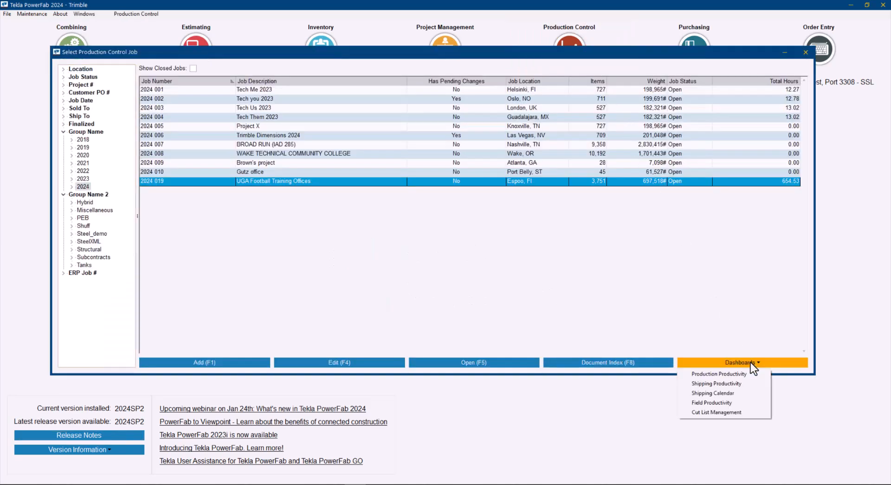
{"action": "left_click", "coordinate": [726, 413]}
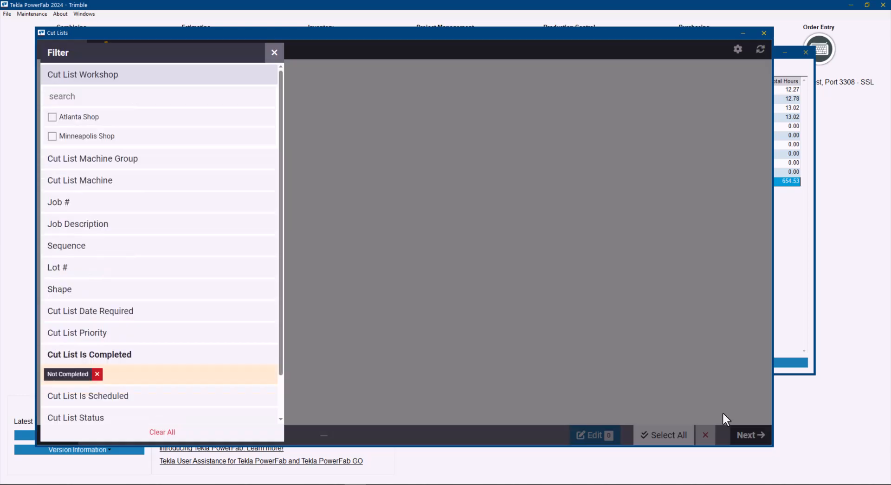
Step: Filter the uncompleted cut lists to the Atlanta Shop workshop and the Saws machine group
{"action": "left_click", "coordinate": [52, 118]}
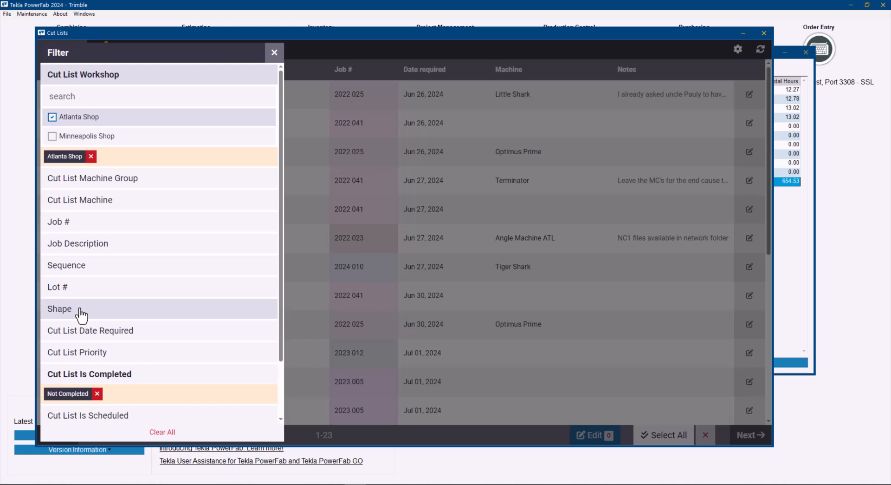
{"action": "left_click", "coordinate": [113, 185]}
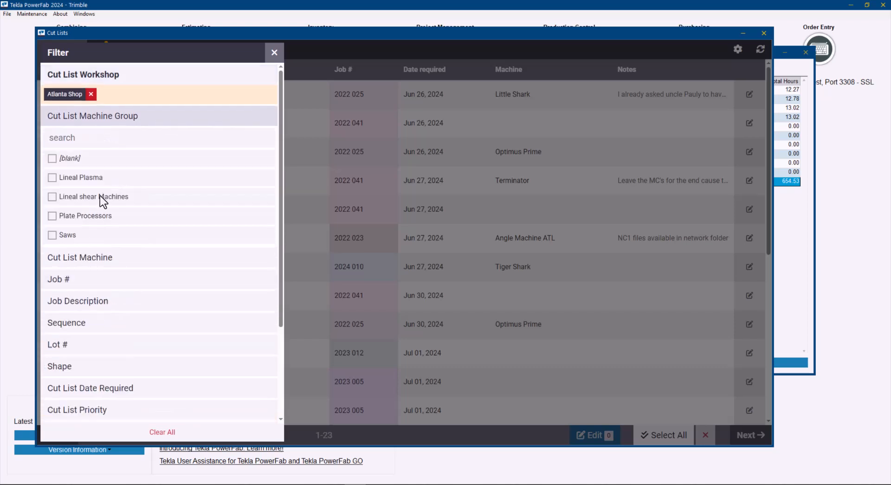
{"action": "left_click", "coordinate": [52, 235]}
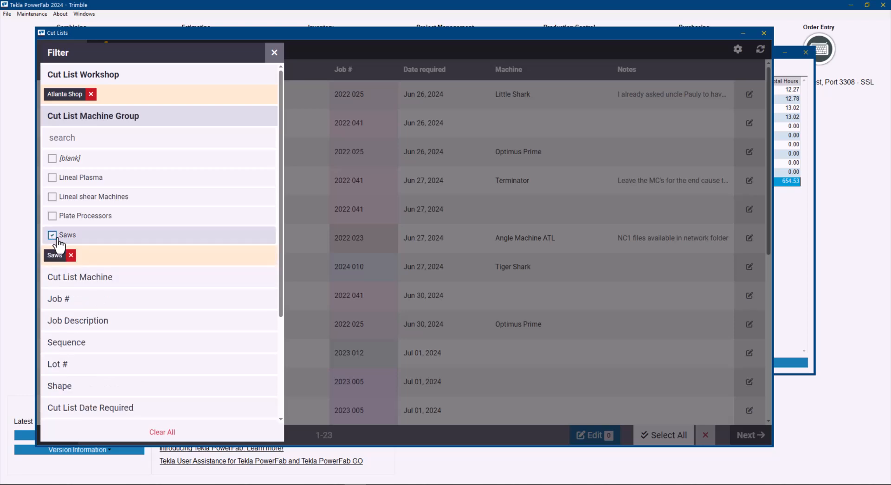
{"action": "left_click", "coordinate": [464, 306]}
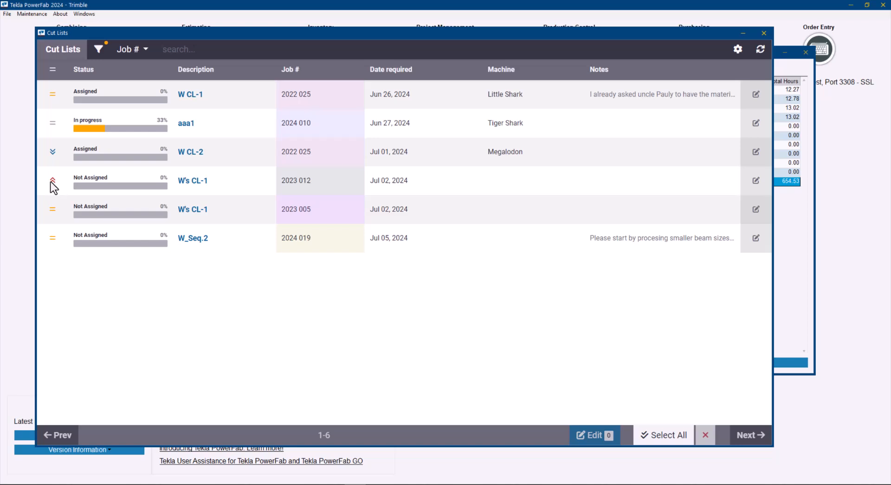
Step: Review the dashboard's field settings and the editable properties of cut list W CL-1 of job 2022 025 without changing anything
{"action": "left_click", "coordinate": [738, 50]}
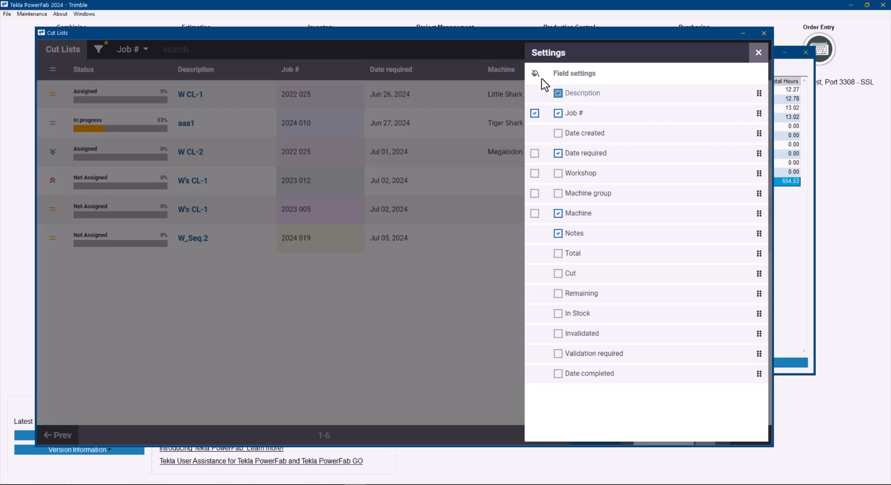
{"action": "left_click", "coordinate": [759, 53]}
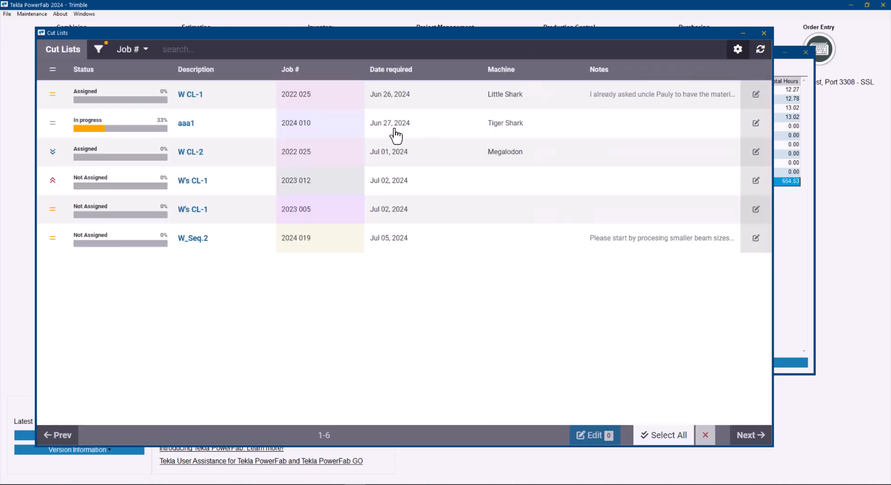
{"action": "left_click", "coordinate": [757, 94]}
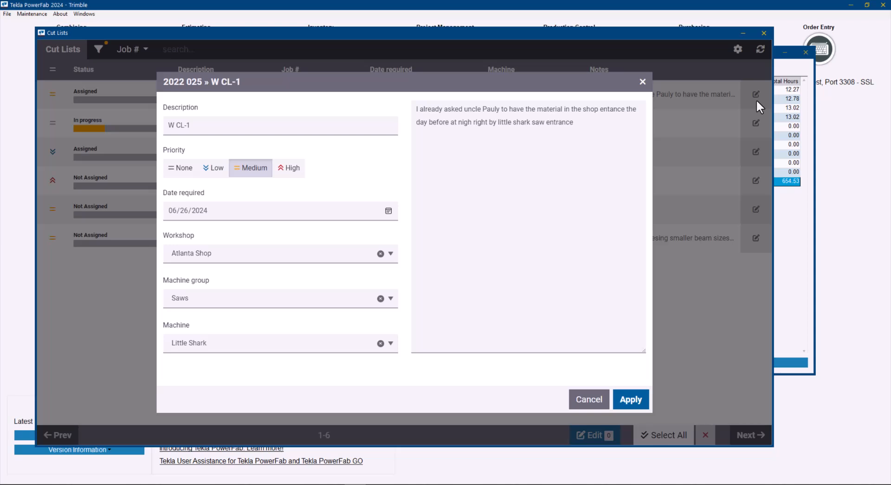
{"action": "left_click", "coordinate": [643, 82]}
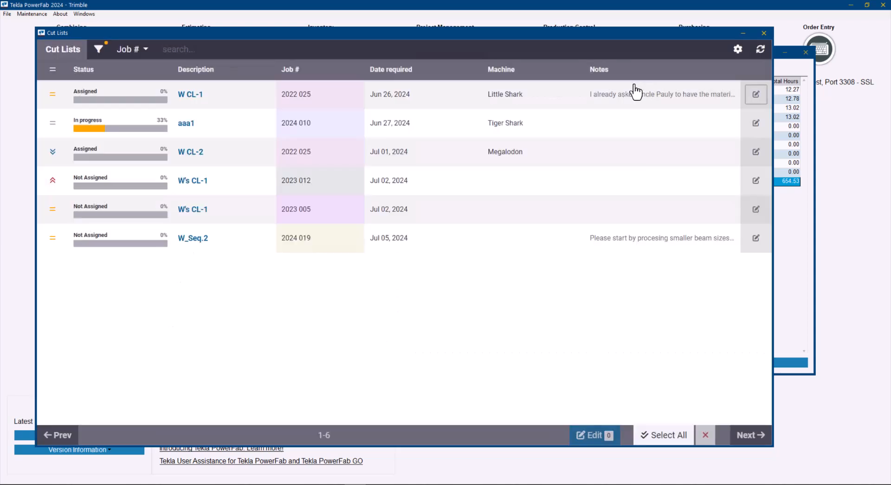
Step: Select the W's CL-1 cut lists of jobs 2023 012 and 2023 005 and shift their required date by +2 days
{"action": "left_click", "coordinate": [443, 105]}
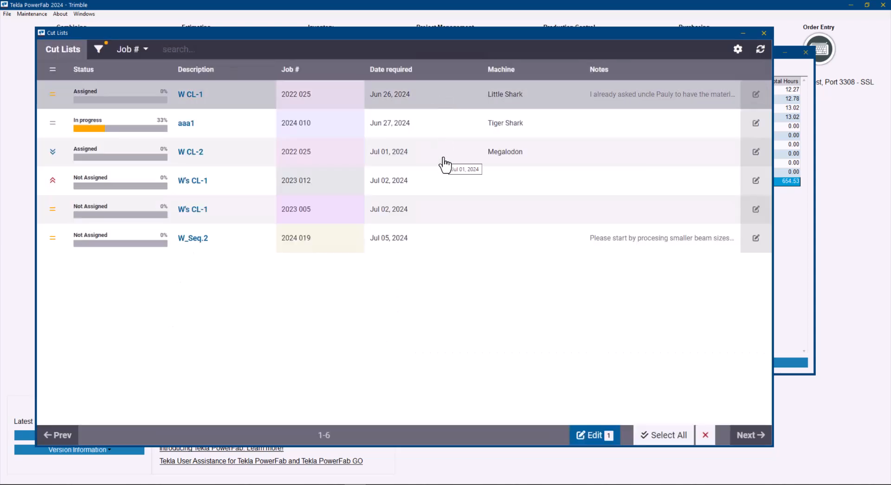
{"action": "left_click", "coordinate": [447, 179]}
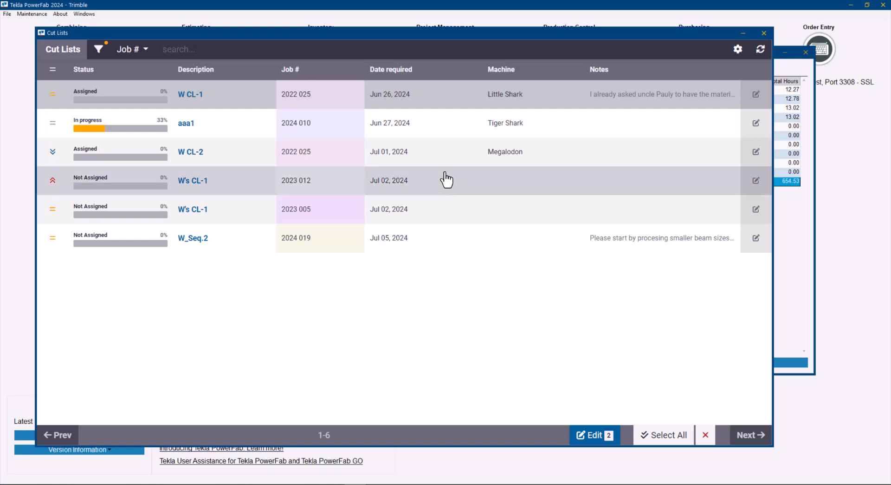
{"action": "left_click", "coordinate": [442, 102]}
{"action": "left_click", "coordinate": [428, 221]}
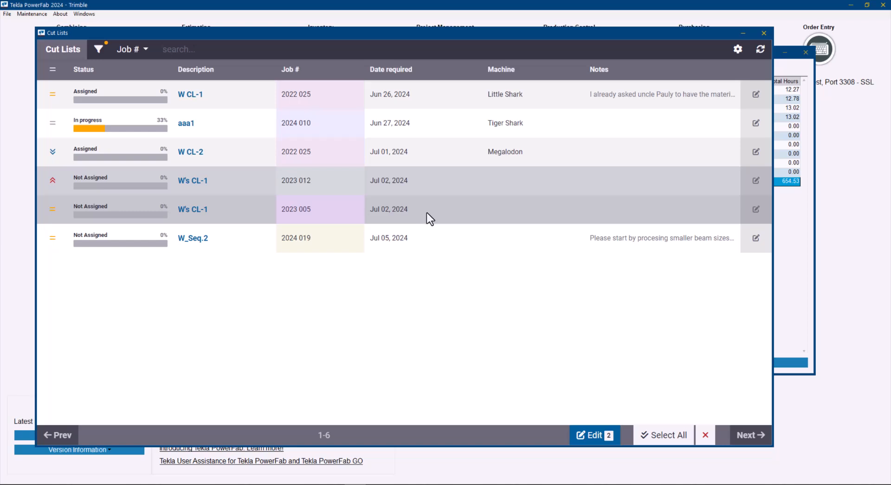
{"action": "left_click", "coordinate": [590, 439]}
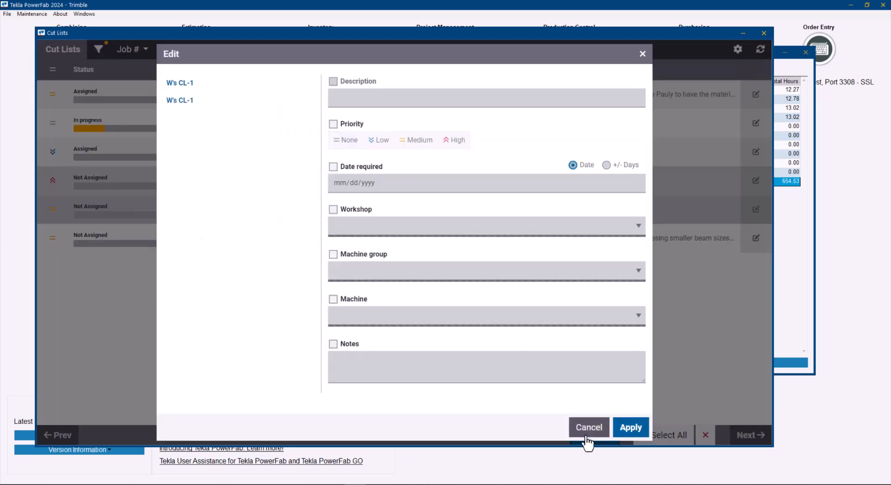
{"action": "left_click", "coordinate": [333, 167]}
{"action": "left_click", "coordinate": [607, 165]}
{"action": "double_click", "coordinate": [614, 181]}
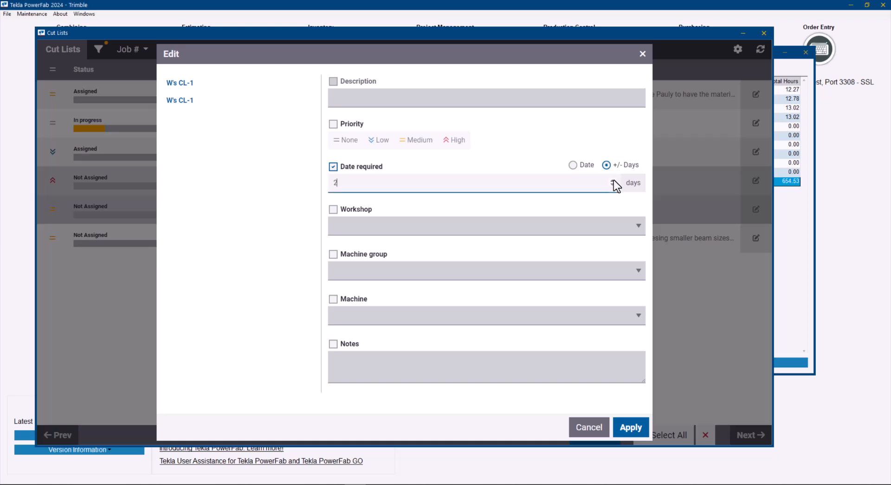
{"action": "left_click", "coordinate": [631, 427]}
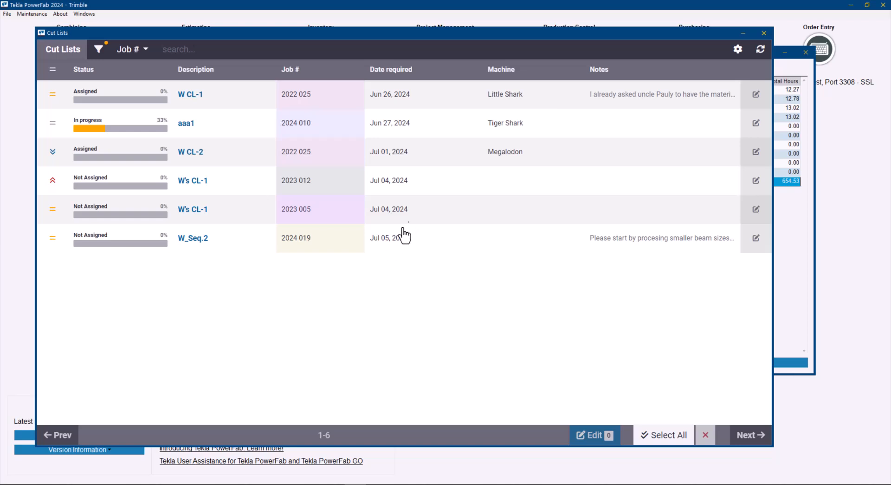
Step: Assign the W's CL-1 cut list of job 2023 012 to the machine Megalodon and apply the change
{"action": "left_click", "coordinate": [436, 191]}
{"action": "left_click", "coordinate": [756, 181]}
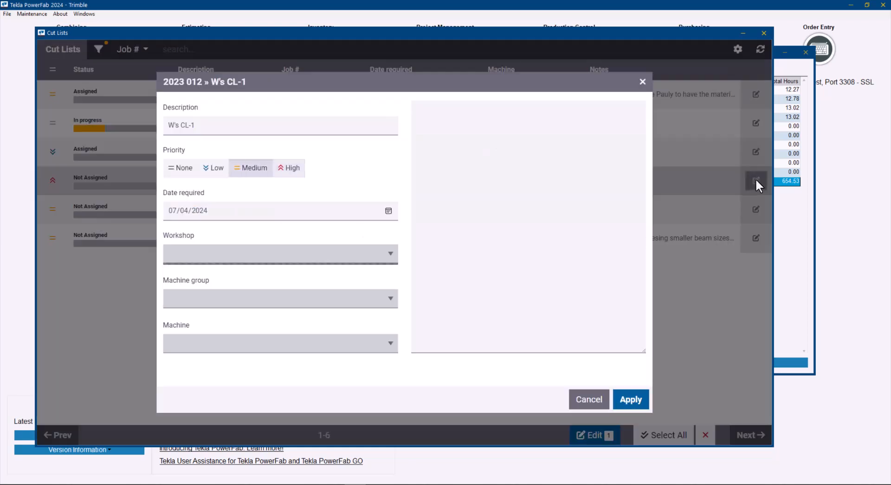
{"action": "left_click", "coordinate": [394, 343]}
{"action": "left_click", "coordinate": [226, 400]}
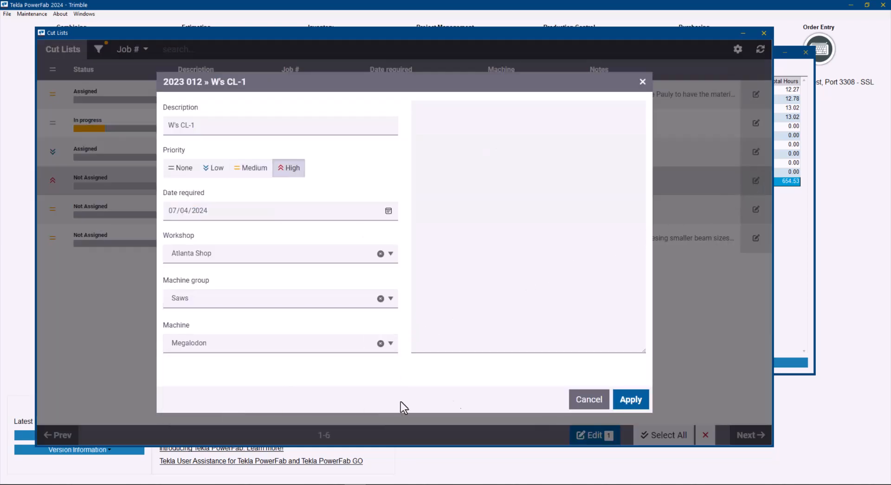
{"action": "left_click", "coordinate": [636, 403]}
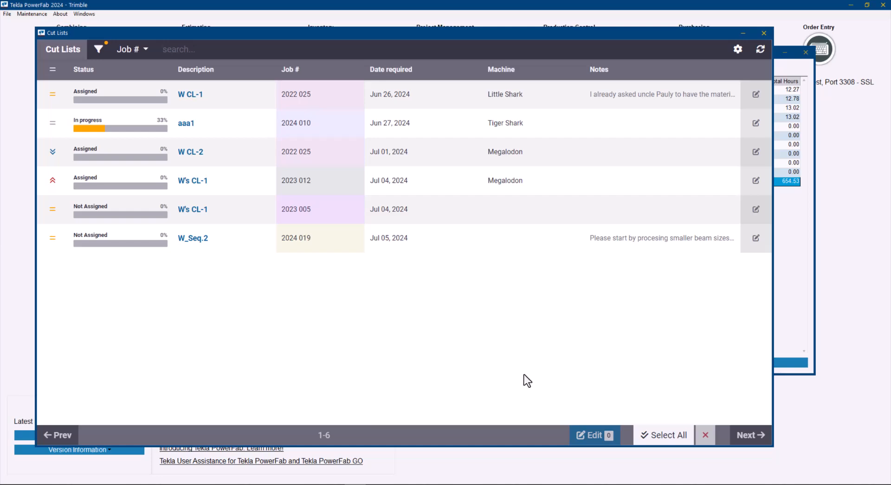
Step: Look over the items of cut list W's CL-1 of job 2023 005, and close it, the dashboard and the job selection
{"action": "left_click", "coordinate": [197, 210]}
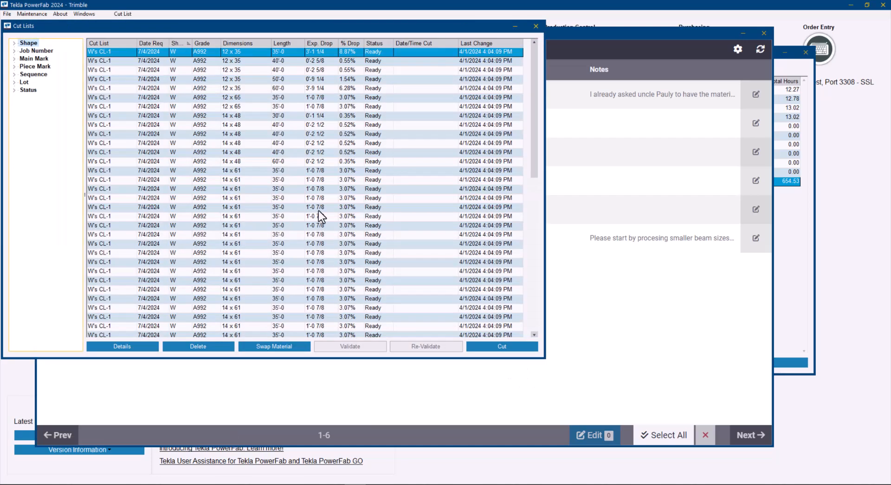
{"action": "left_click", "coordinate": [536, 26]}
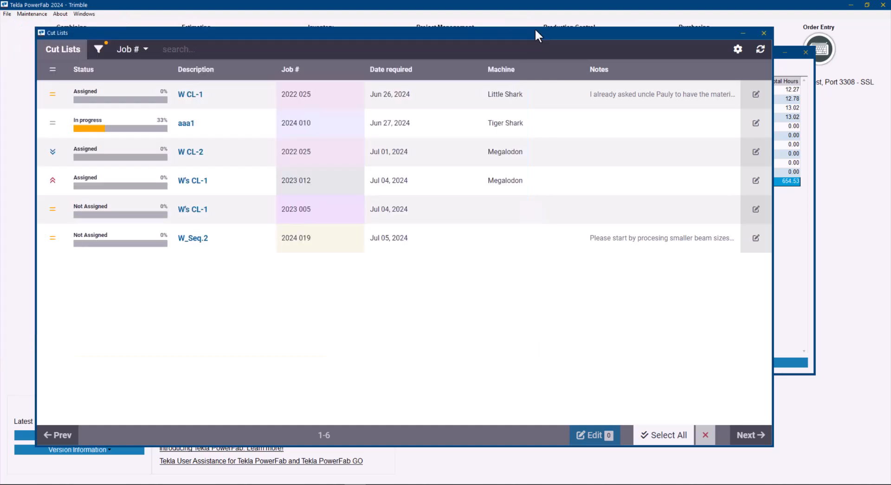
{"action": "left_click", "coordinate": [764, 34]}
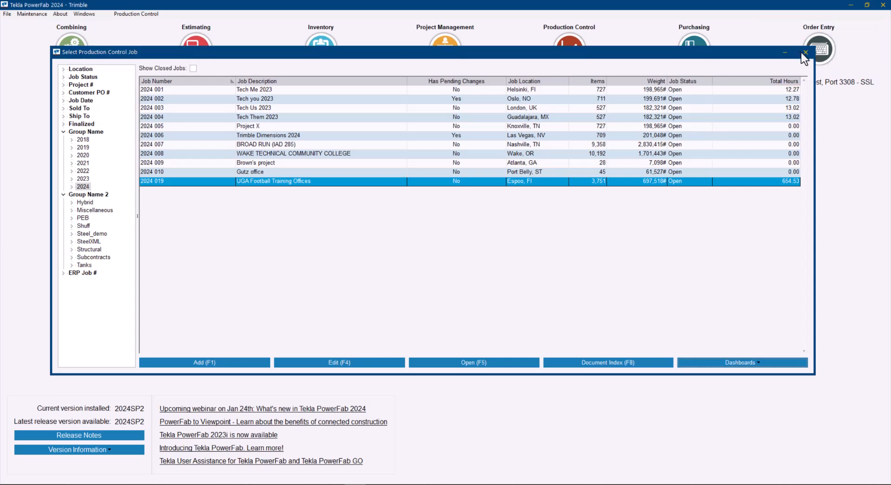
{"action": "left_click", "coordinate": [801, 34]}
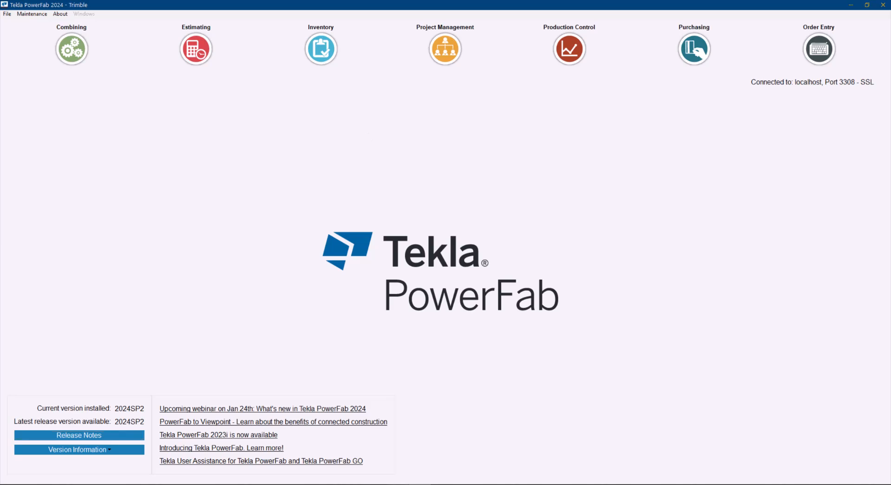
Step: Switch to Tekla PowerFab Go and filter the cut lists to the Minneapolis Shop workshop and the Lineal Plasma machine group
{"action": "left_click", "coordinate": [421, 483]}
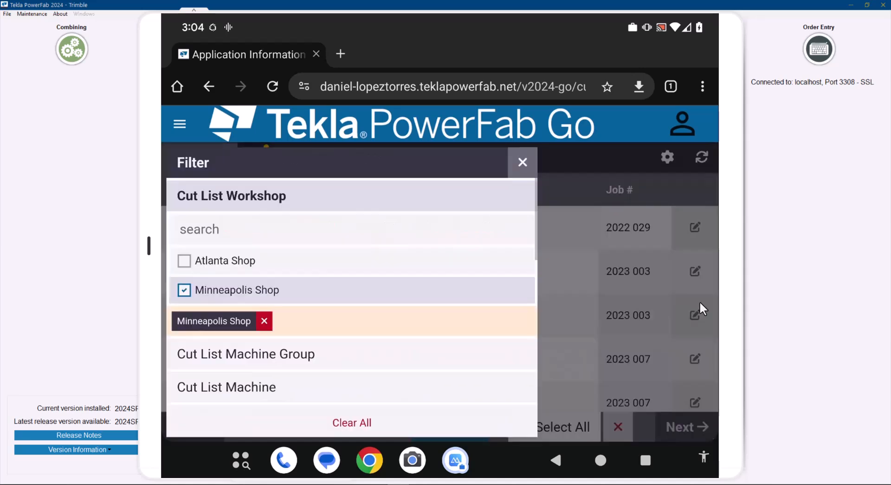
{"action": "scroll", "coordinate": [352, 291], "scroll_direction": "down", "scroll_amount": 2}
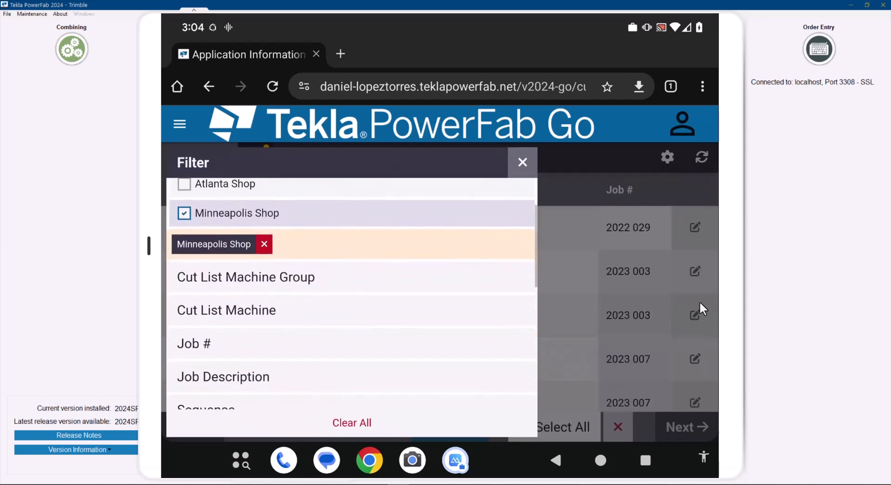
{"action": "left_click", "coordinate": [247, 279]}
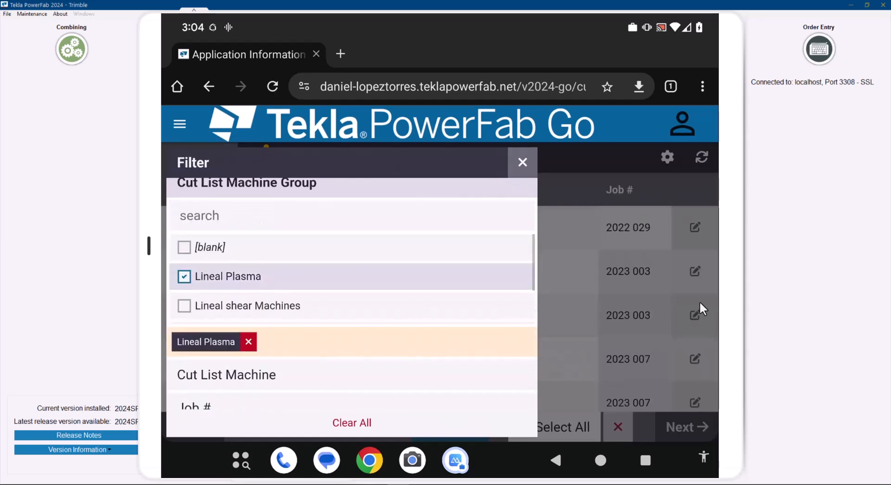
{"action": "left_click", "coordinate": [704, 309]}
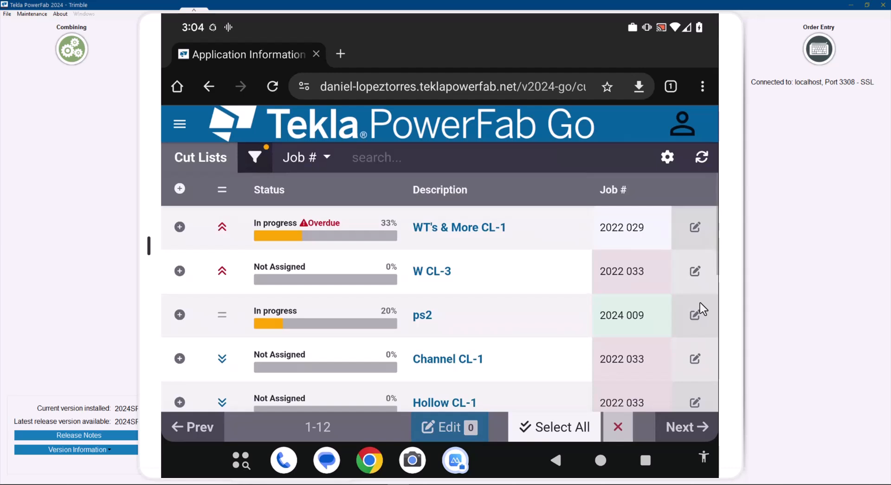
Step: Expand the details of WT's & More CL-1 and assign the machine Wall-E to cut list W CL-3 of job 2022 033
{"action": "scroll", "coordinate": [701, 303], "scroll_direction": "down", "scroll_amount": 2}
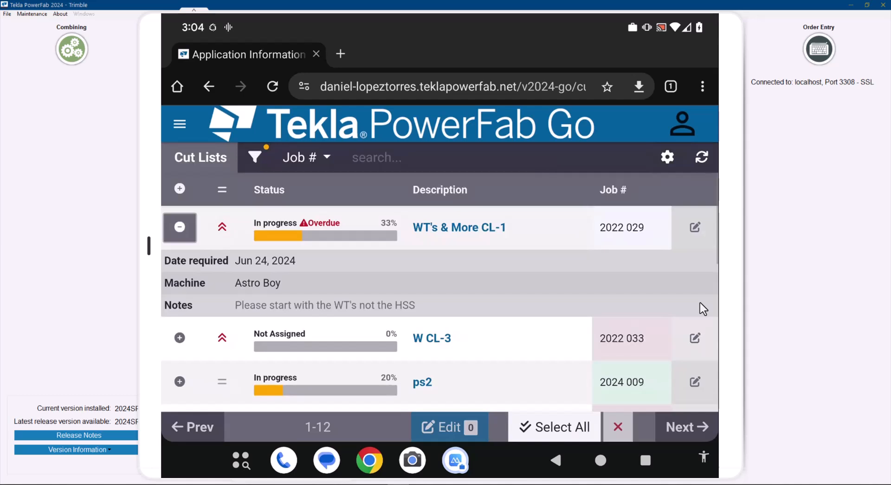
{"action": "left_click", "coordinate": [695, 338]}
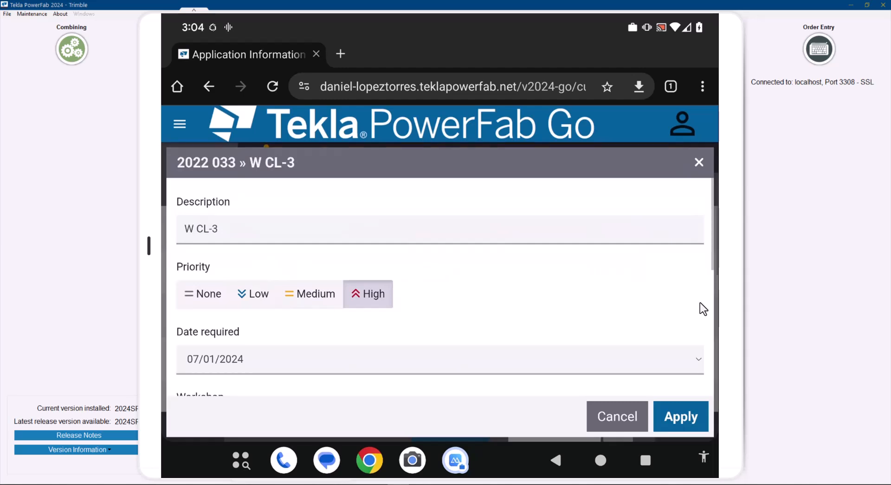
{"action": "scroll", "coordinate": [704, 308], "scroll_direction": "down", "scroll_amount": 3}
{"action": "scroll", "coordinate": [704, 308], "scroll_direction": "down", "scroll_amount": 2}
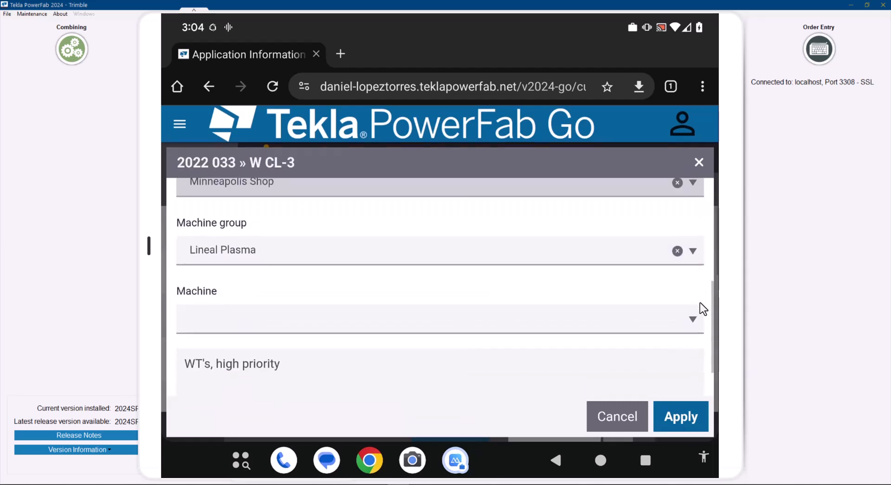
{"action": "left_click", "coordinate": [704, 309]}
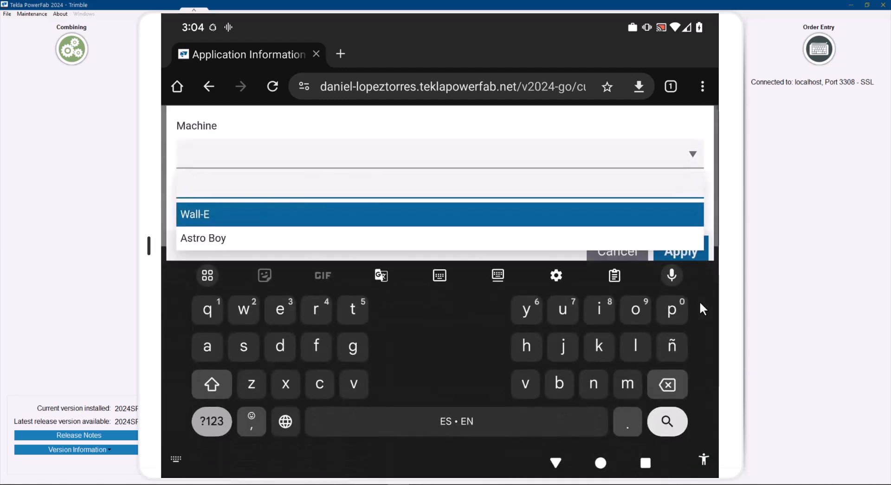
{"action": "key", "text": "Return"}
{"action": "scroll", "coordinate": [704, 309], "scroll_direction": "down", "scroll_amount": 2}
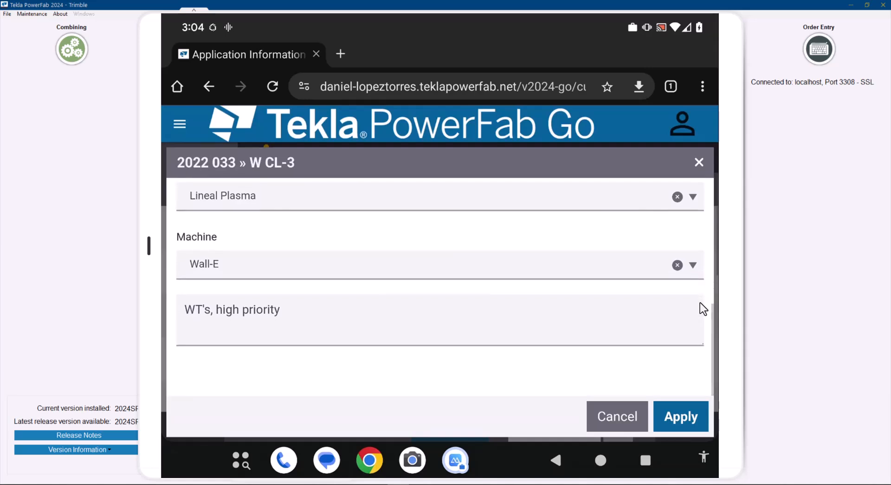
{"action": "key", "text": "Return"}
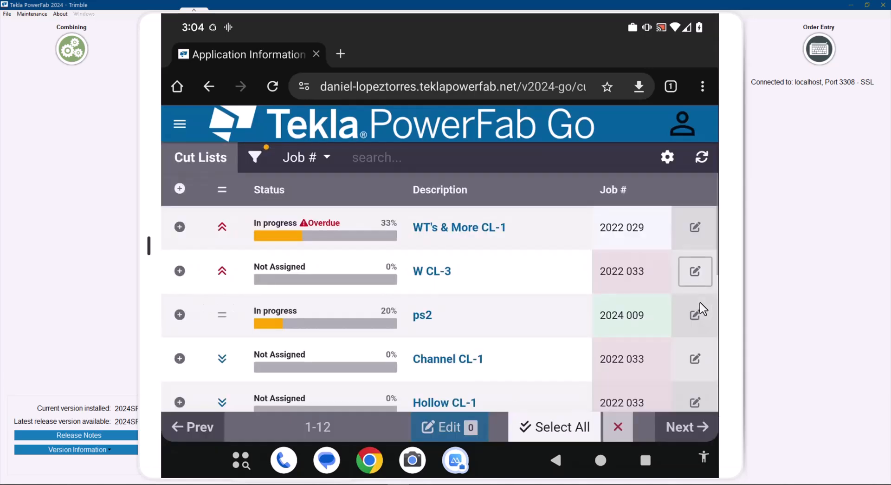
Step: Open cut list W CL-3 of job 2022 033, view the parts of its WT 9 x 20 item, and return to Tekla PowerFab
{"action": "key", "text": "Return"}
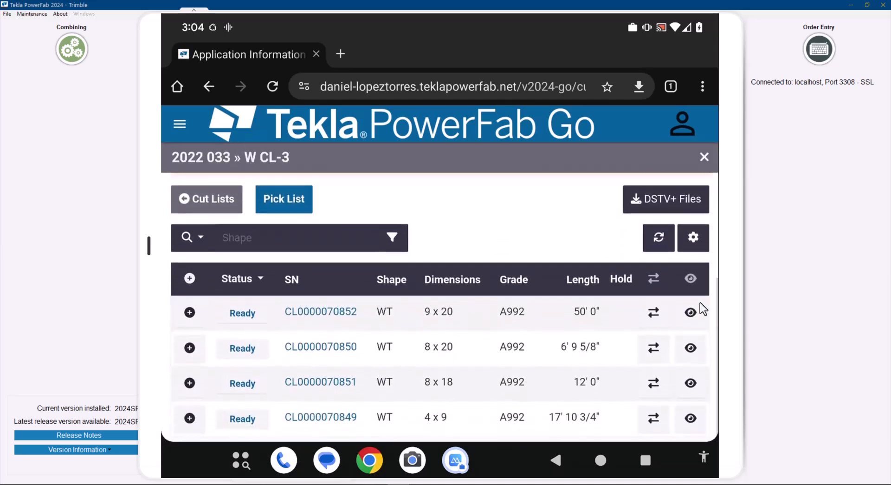
{"action": "left_click", "coordinate": [701, 306]}
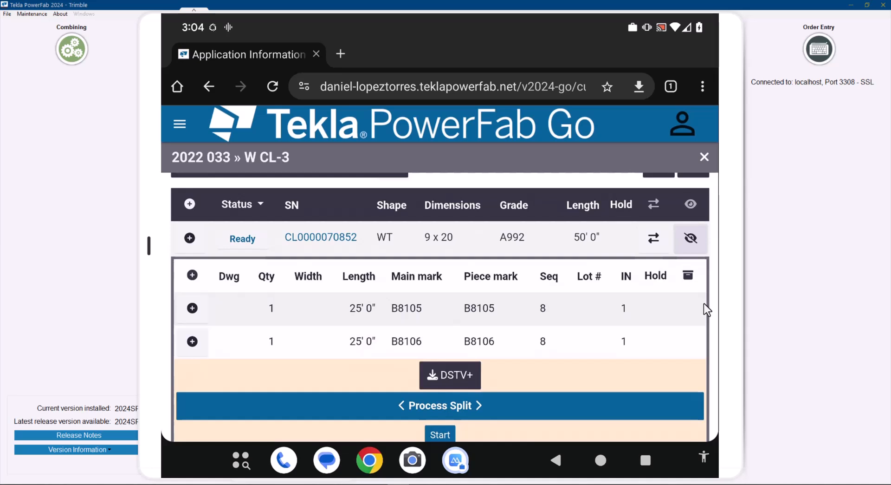
{"action": "left_click", "coordinate": [774, 320]}
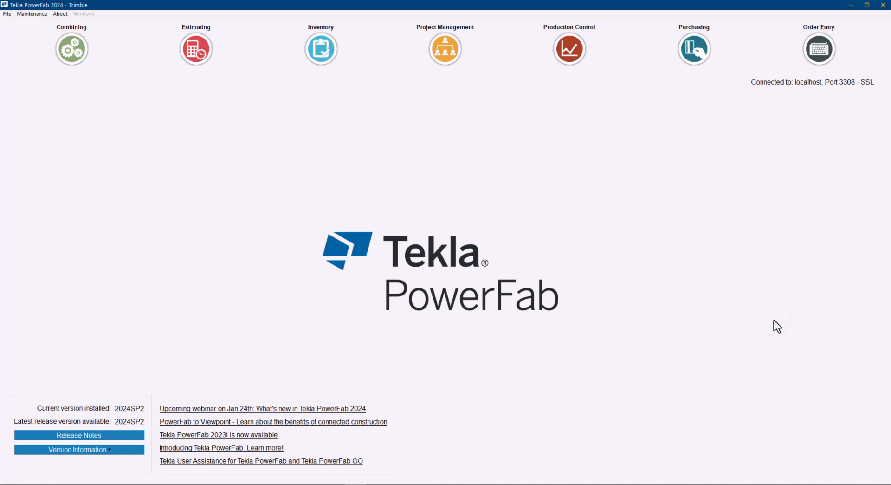